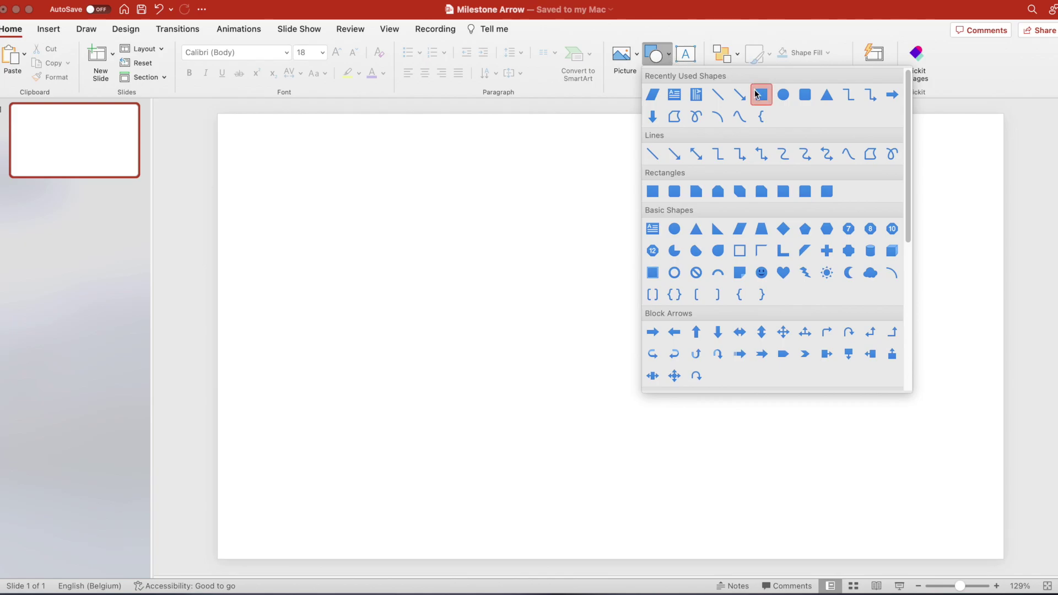
- Draw a magenta rectangle on the slide
click(758, 95)
drag(285, 271, 398, 414)
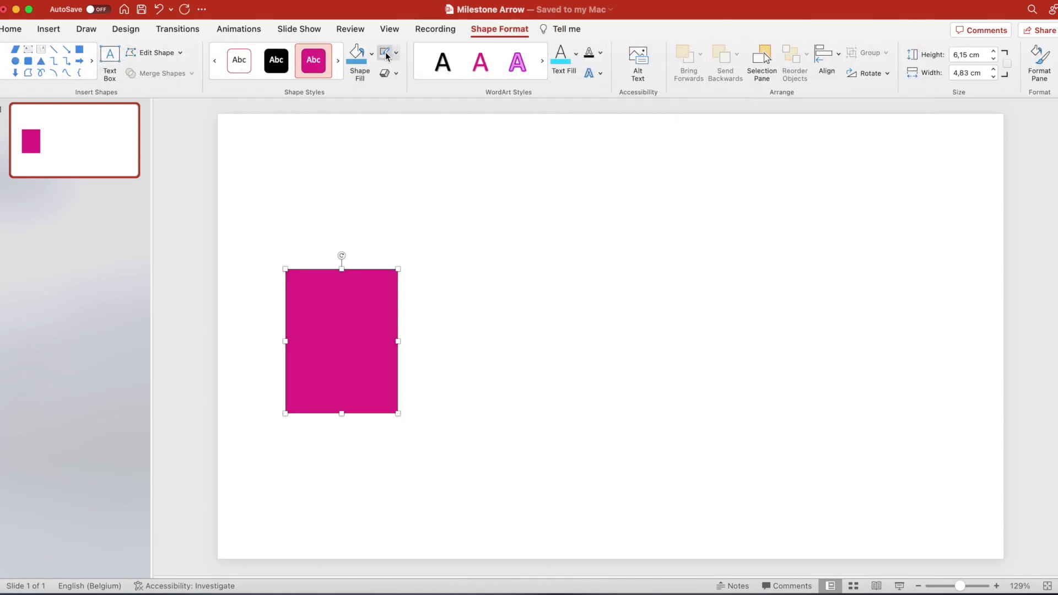
click(369, 53)
key(Escape)
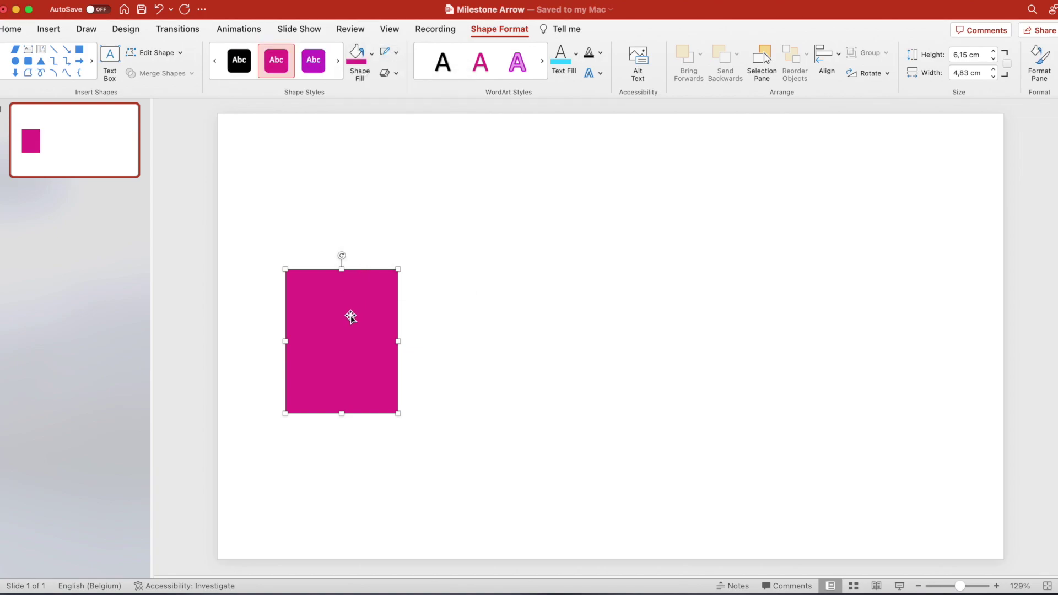
- Add a purple copy tilted 45°, sized 5,55 × 3,15 cm, overlapping the rectangle's right edge
alt+drag(351, 317, 507, 324)
drag(501, 255, 593, 282)
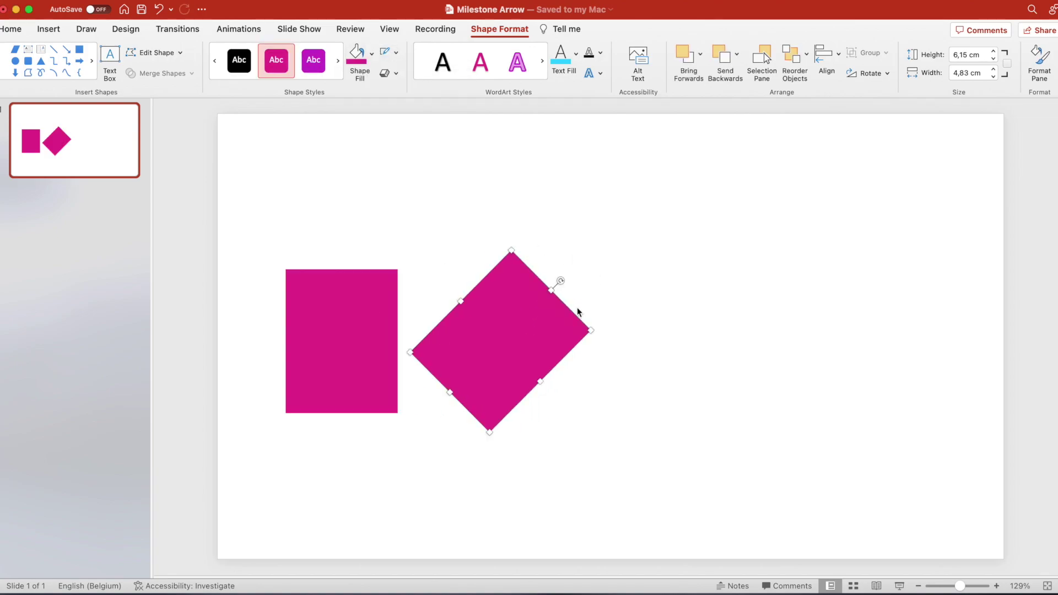
drag(509, 342, 421, 323)
click(371, 54)
click(421, 148)
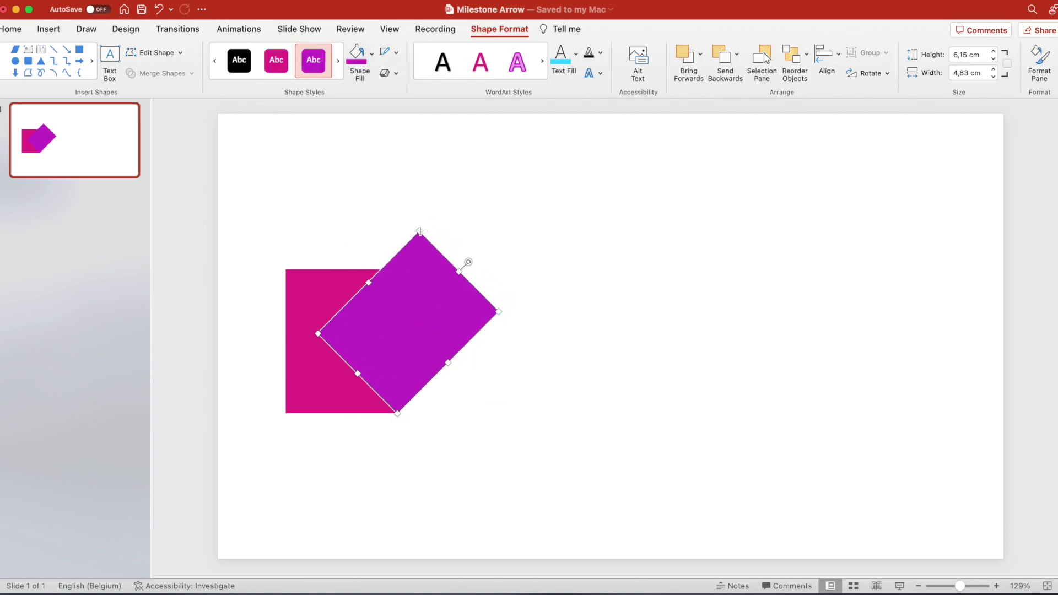
drag(420, 232, 436, 269)
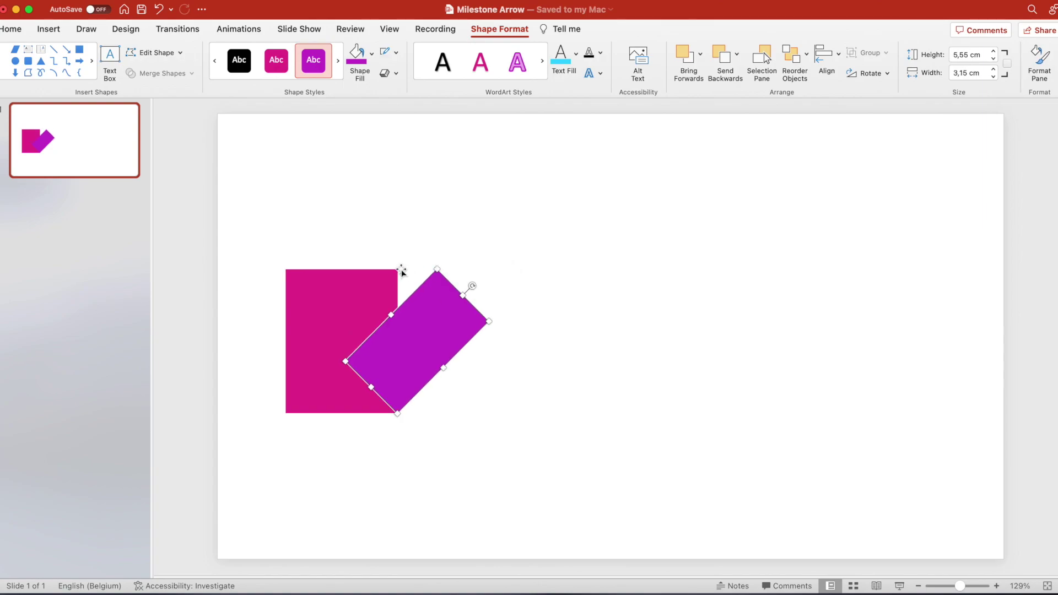
- Send the purple piece behind the rectangle and duplicate the pair to the right
right_click(419, 324)
mouse_move(590, 412)
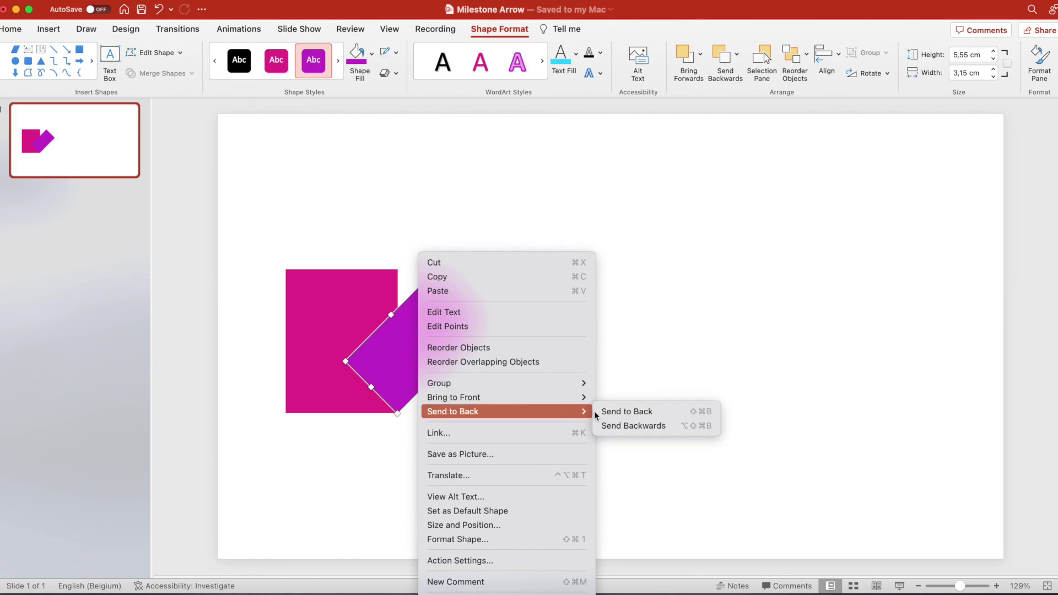
click(634, 412)
shift+click(344, 309)
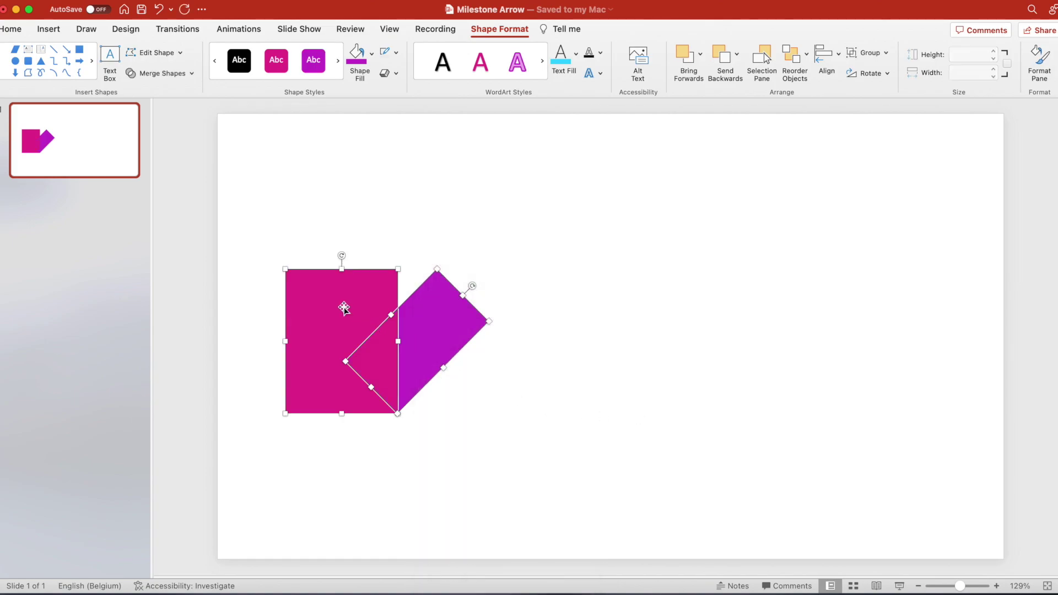
drag(348, 319, 485, 326)
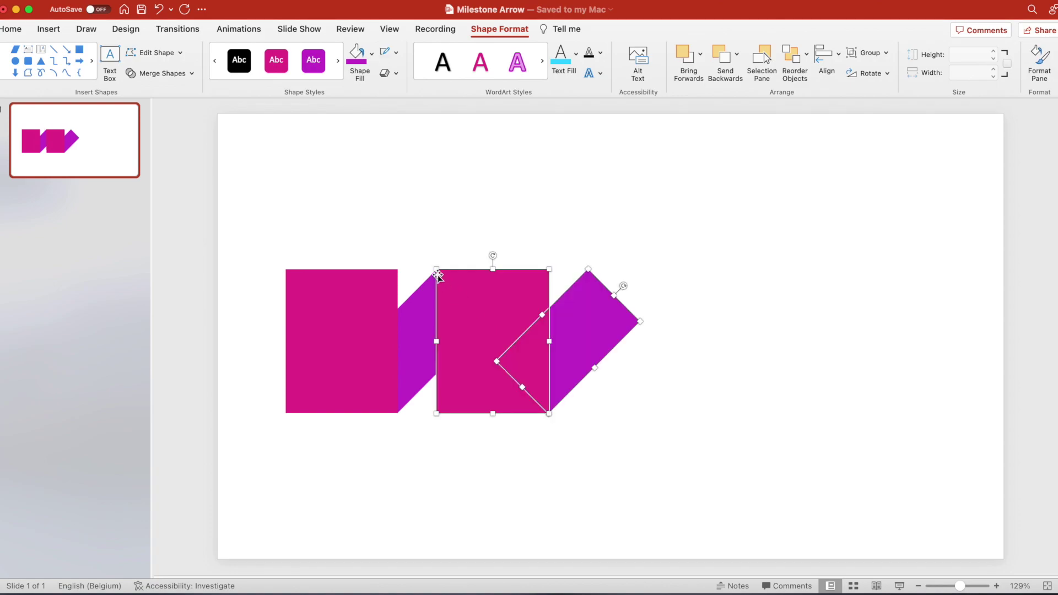
- Extend the row to four pairs plus a fifth magenta rectangle at the end
click(555, 251)
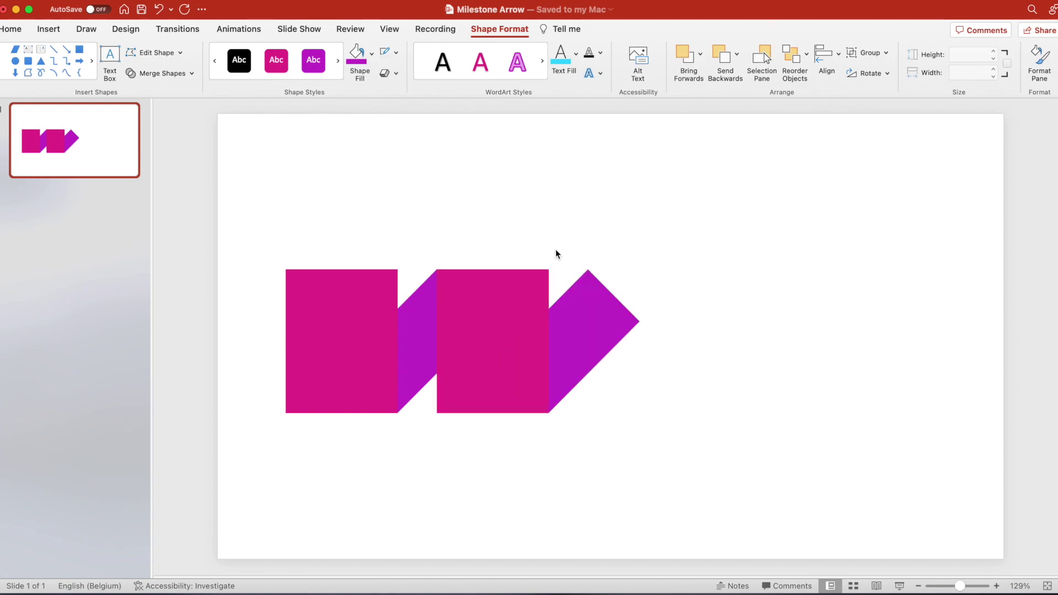
drag(670, 447, 210, 236)
drag(339, 300, 641, 287)
drag(968, 236, 292, 439)
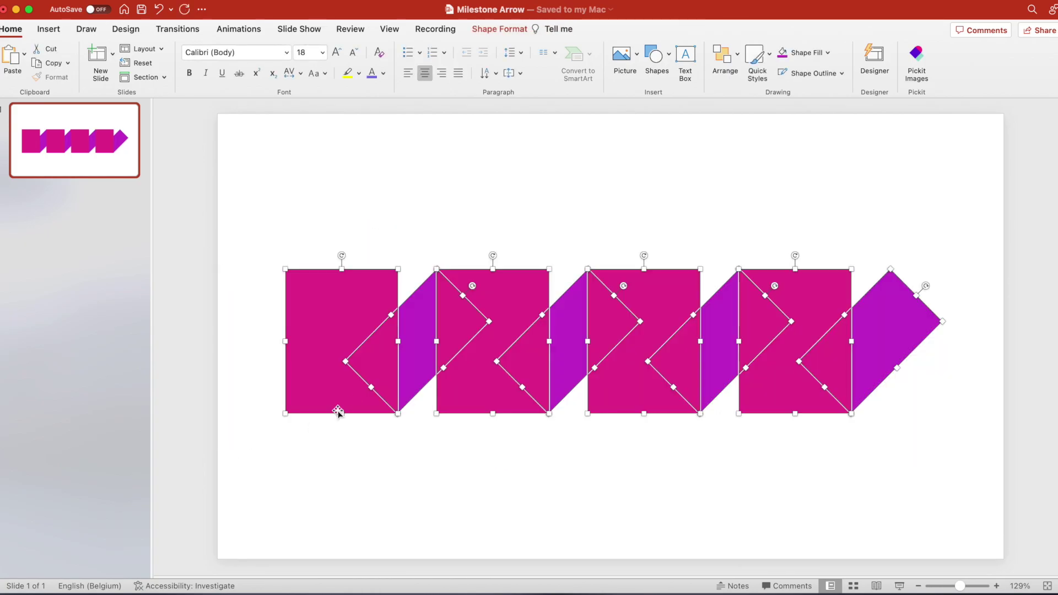
drag(350, 402, 321, 399)
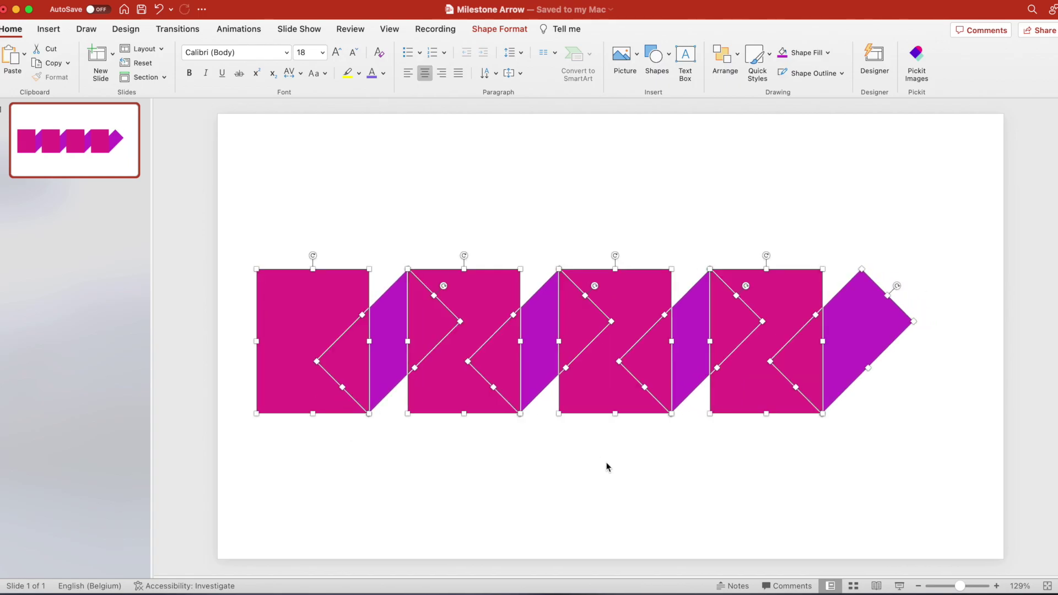
click(605, 465)
drag(759, 402, 911, 395)
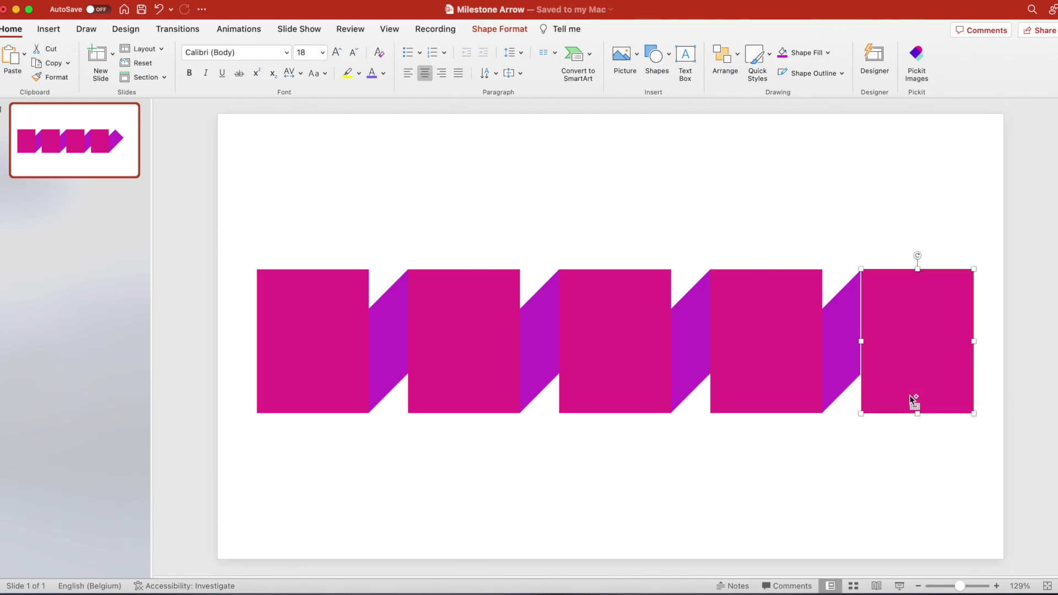
drag(999, 255, 26, 541)
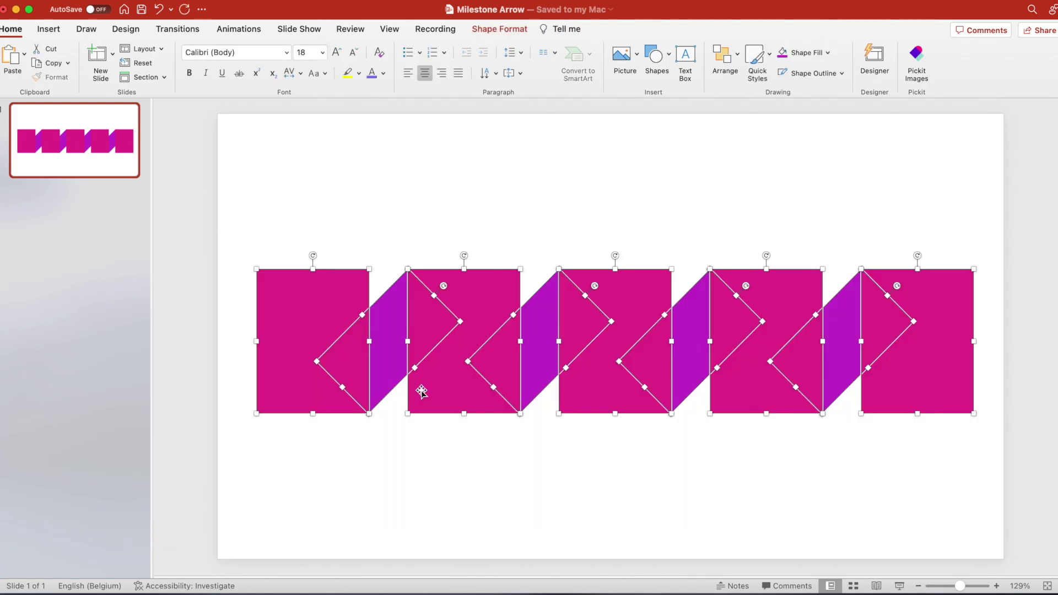
- Group the row, shrink it slightly, then ungroup it
key(super+alt+g)
drag(973, 424, 877, 370)
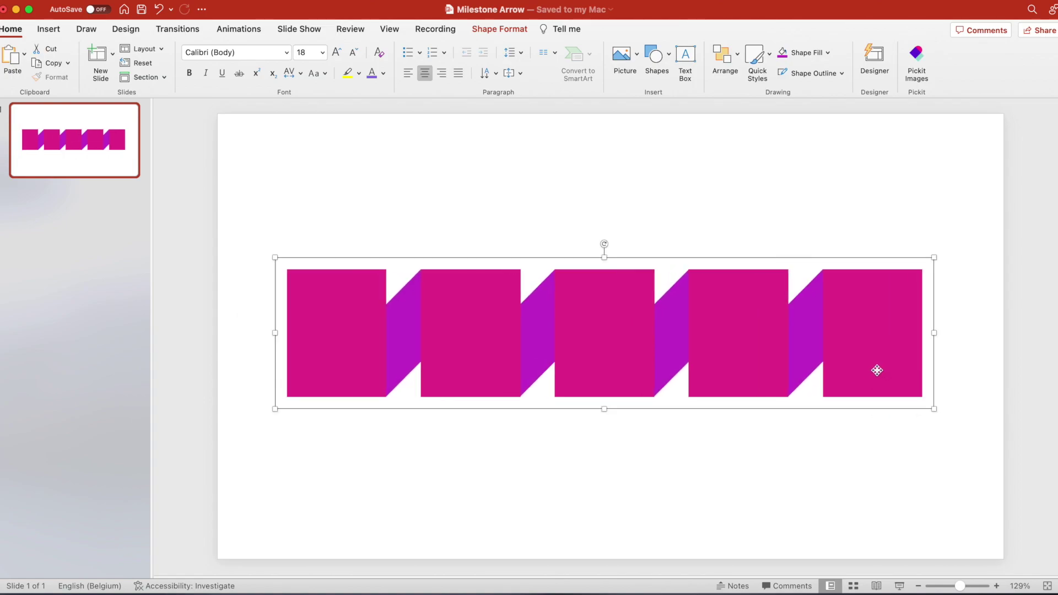
right_click(877, 370)
mouse_move(904, 427)
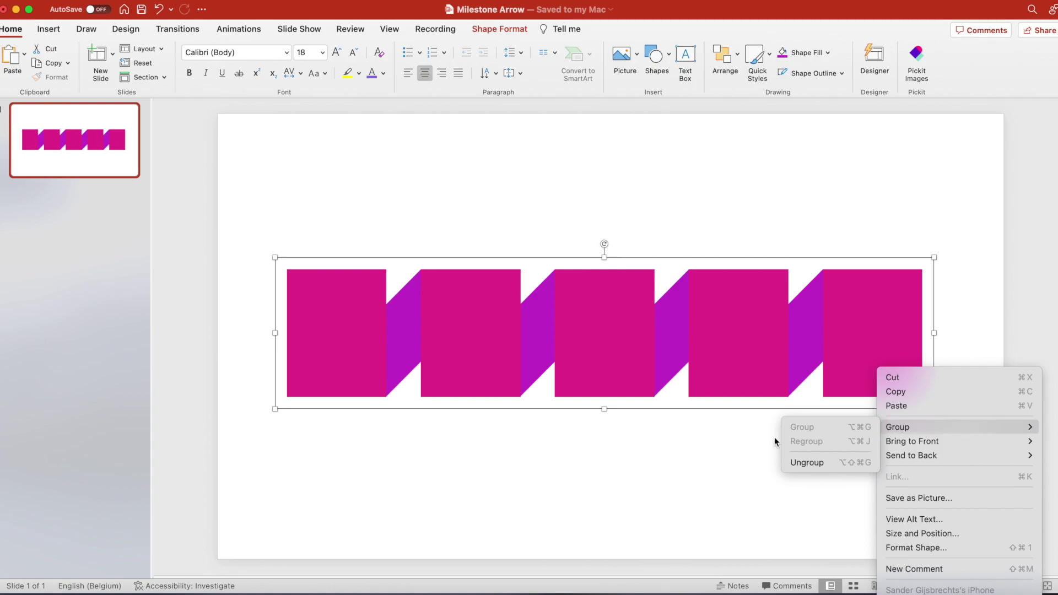
click(804, 461)
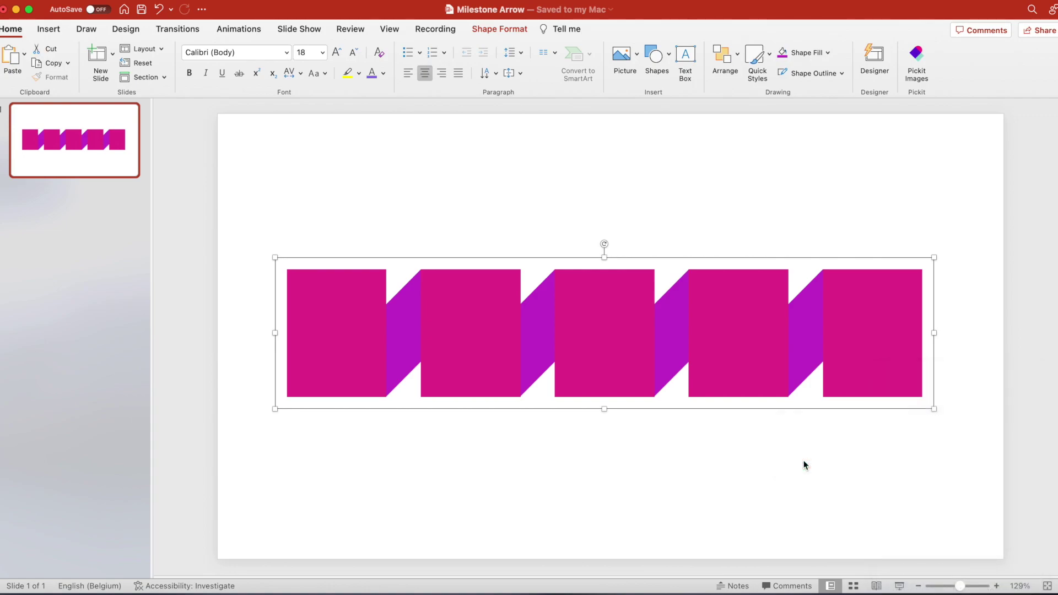
- Colour the second block purple and the third block lavender
click(867, 369)
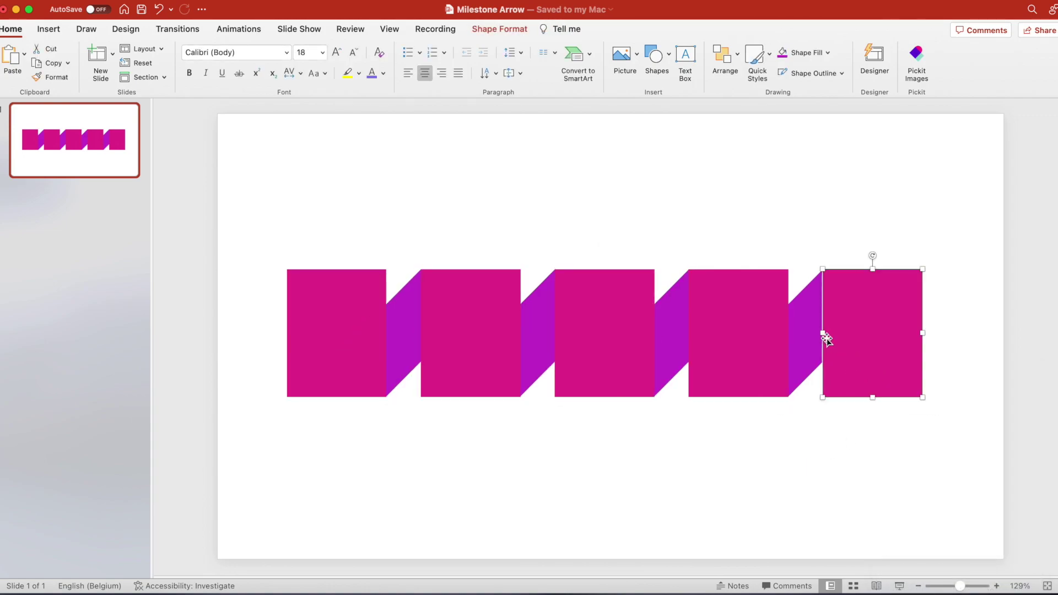
click(468, 326)
click(497, 34)
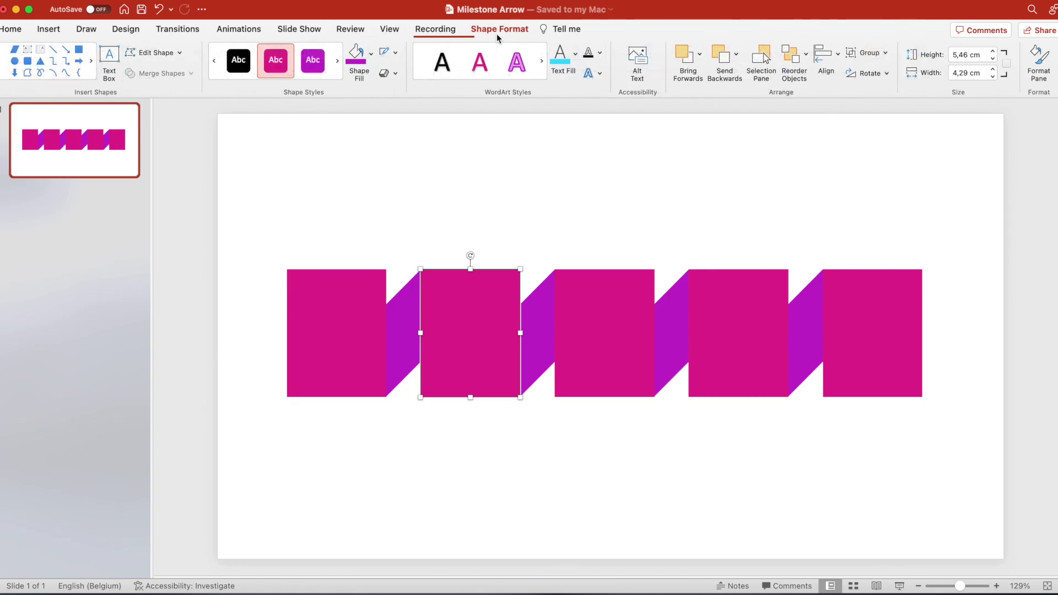
click(372, 53)
click(415, 116)
click(637, 323)
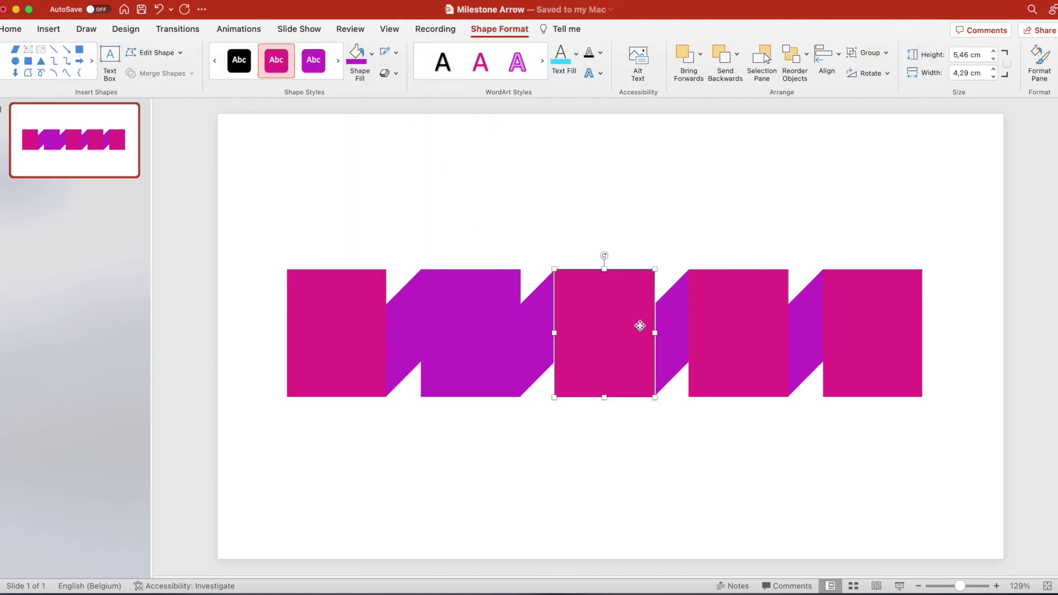
click(356, 55)
click(372, 54)
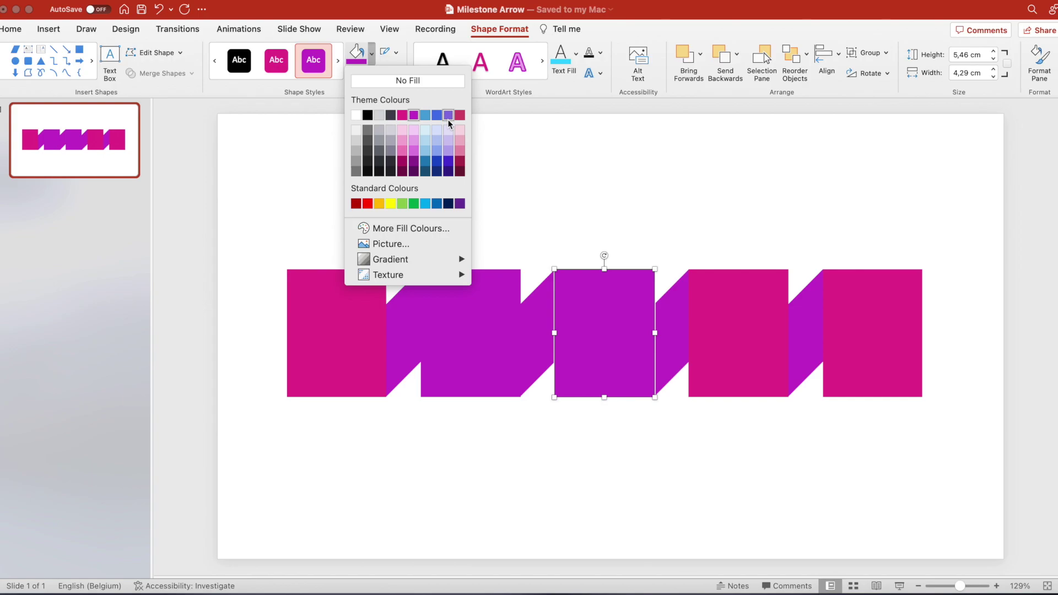
click(448, 114)
- Colour the fourth block blue and the fifth block light blue
key(Tab)
click(372, 53)
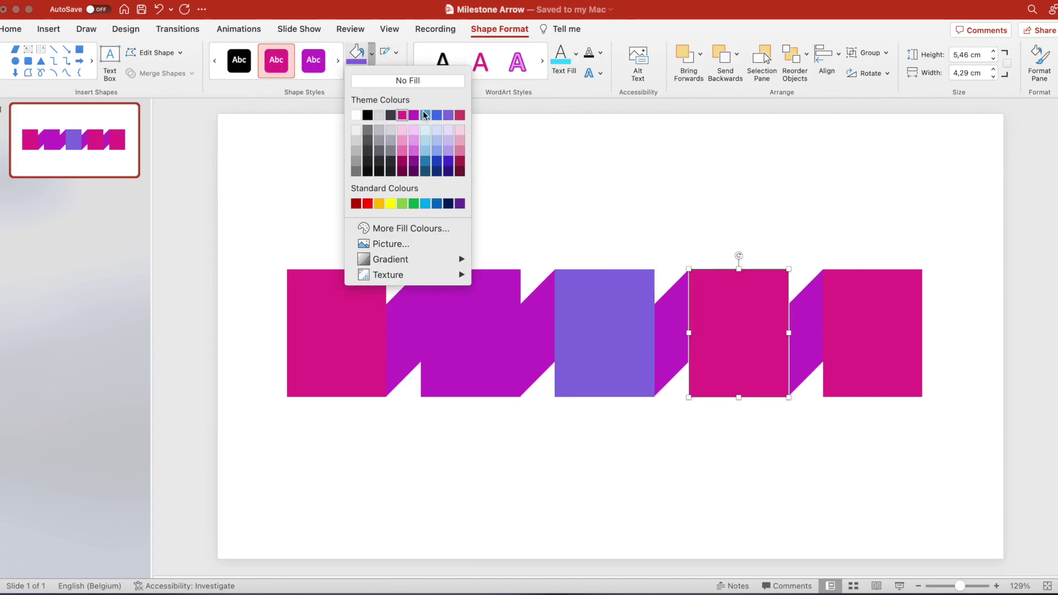
click(436, 114)
key(Tab)
click(372, 53)
click(425, 115)
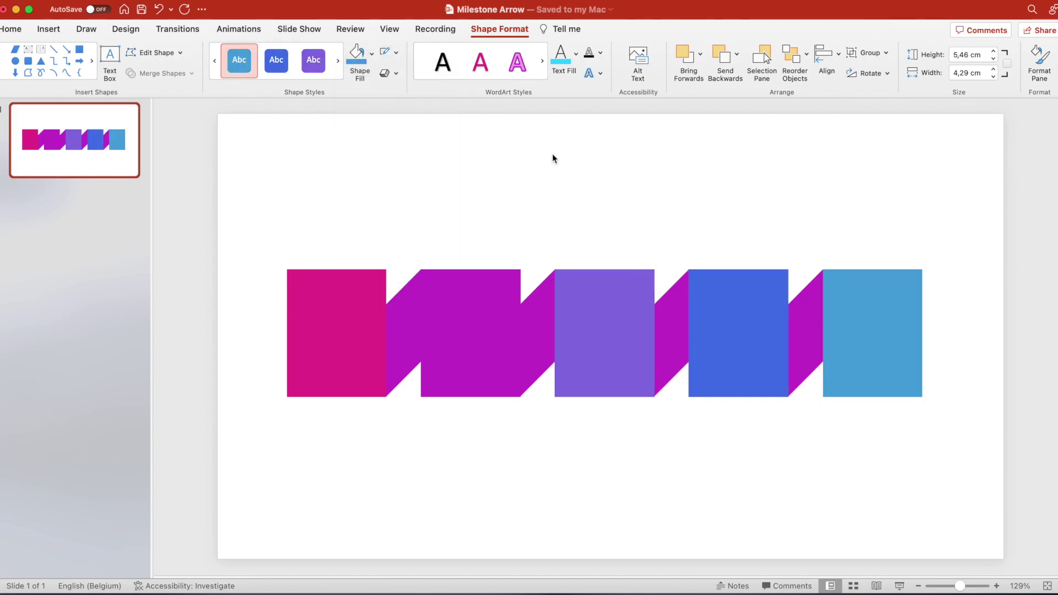
click(552, 158)
- Select the four purple connectors between the blocks
click(418, 312)
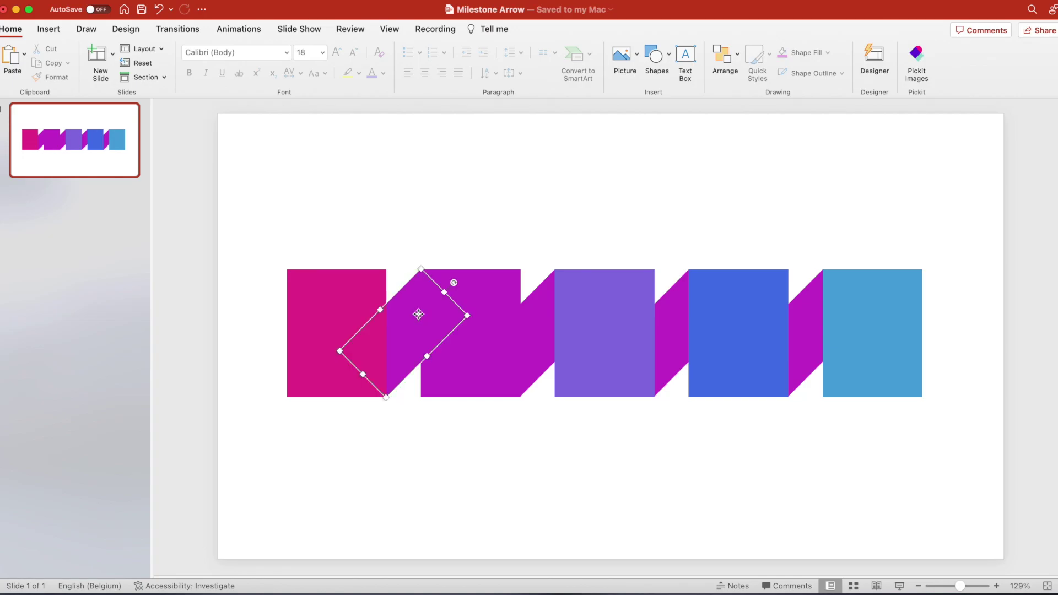
shift+click(546, 324)
shift+click(686, 315)
shift+click(810, 317)
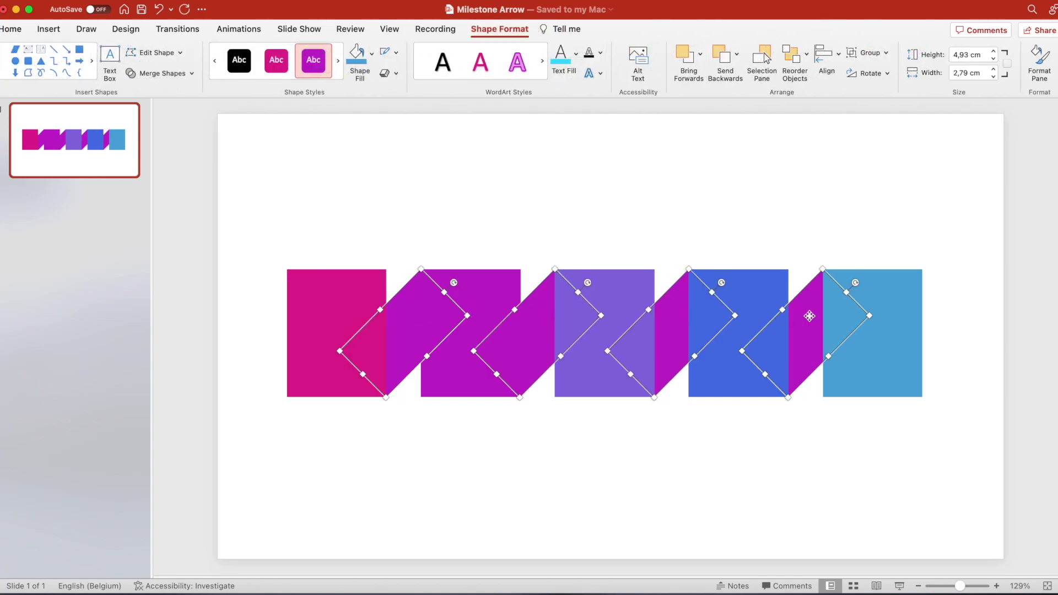
- Give the connectors a gradient fill in the Format Shape pane
click(1040, 57)
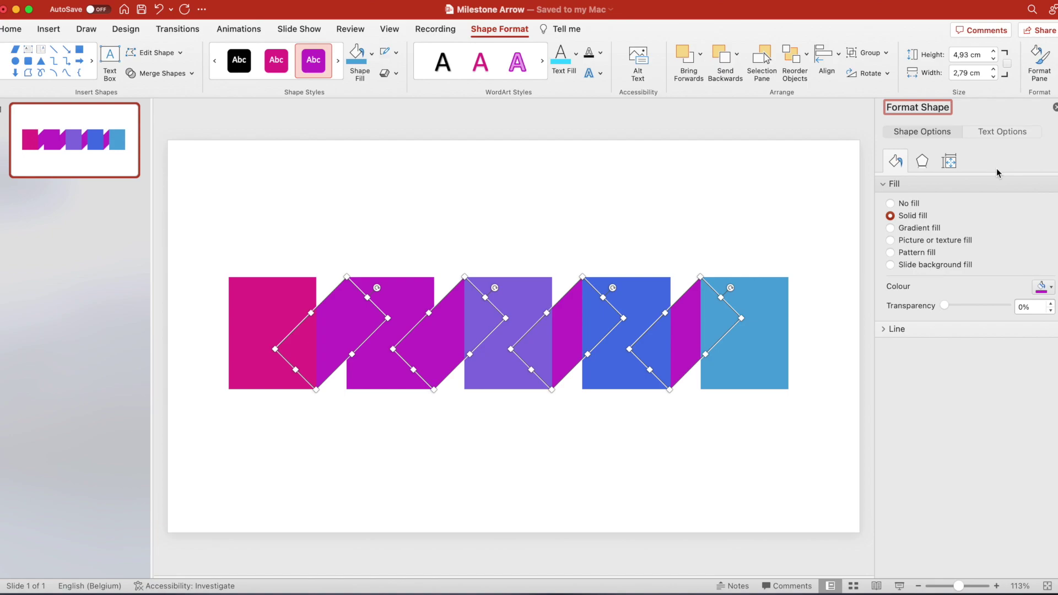
click(910, 229)
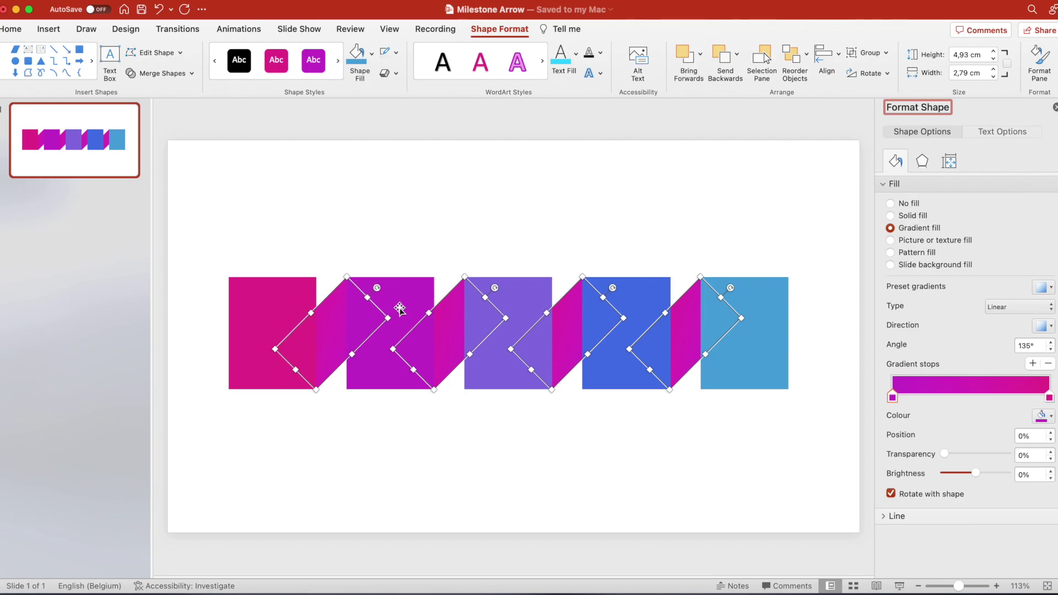
click(383, 263)
click(342, 309)
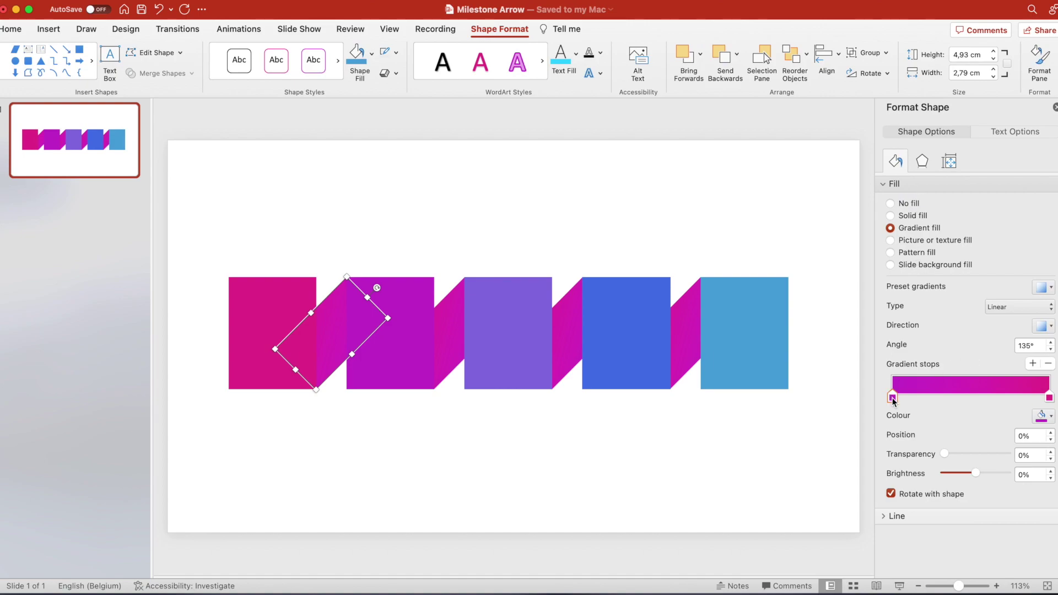
- Set the second connector's gradient stops to purple and violet
click(455, 332)
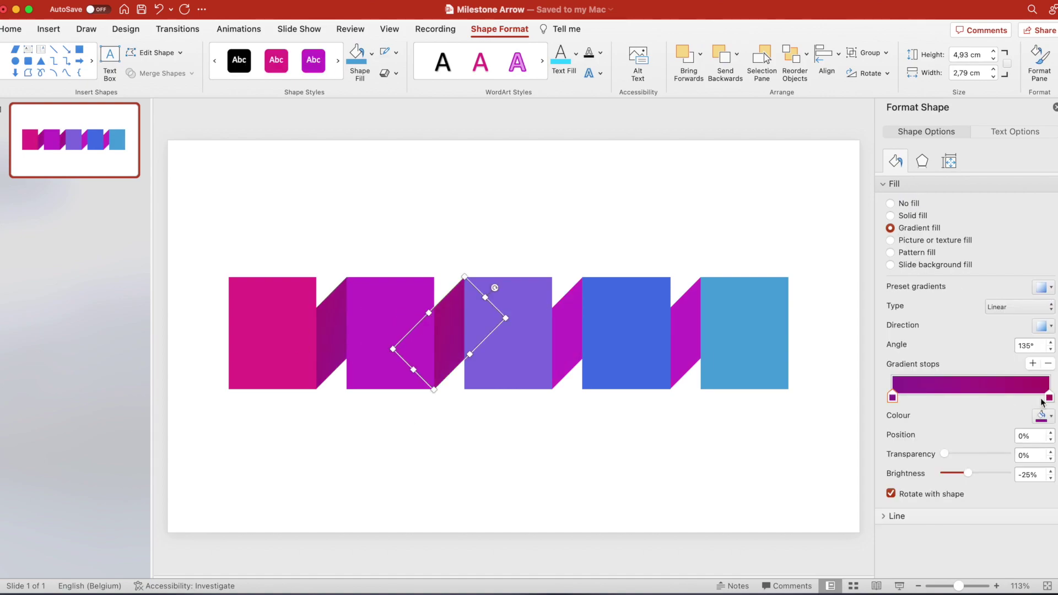
click(1043, 416)
click(1010, 497)
click(1044, 416)
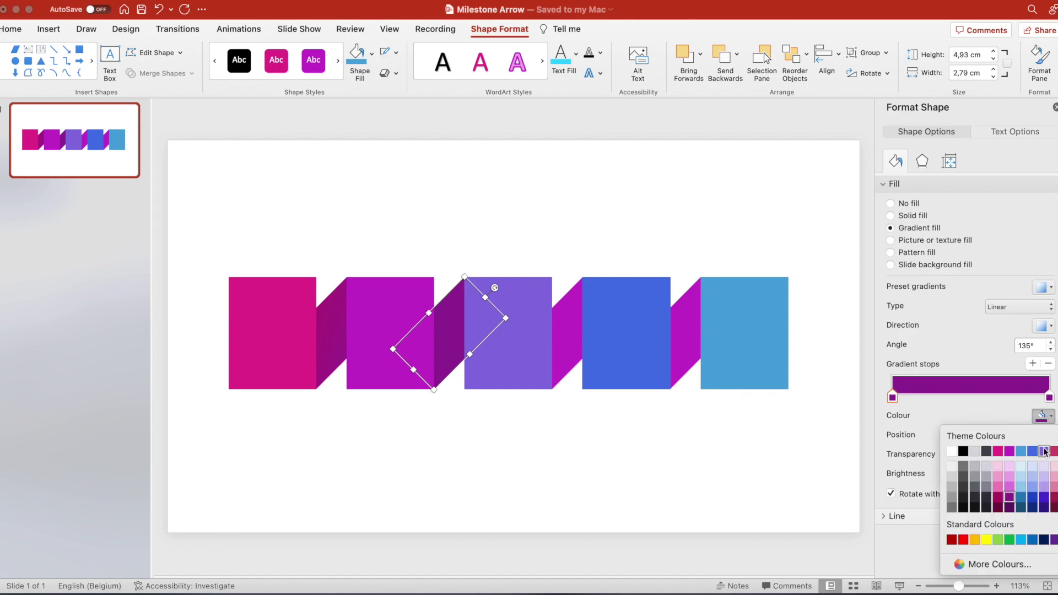
click(1045, 451)
- Give the third connector a gradient from blue to lighter violet
click(567, 342)
click(890, 228)
click(1043, 416)
click(1045, 497)
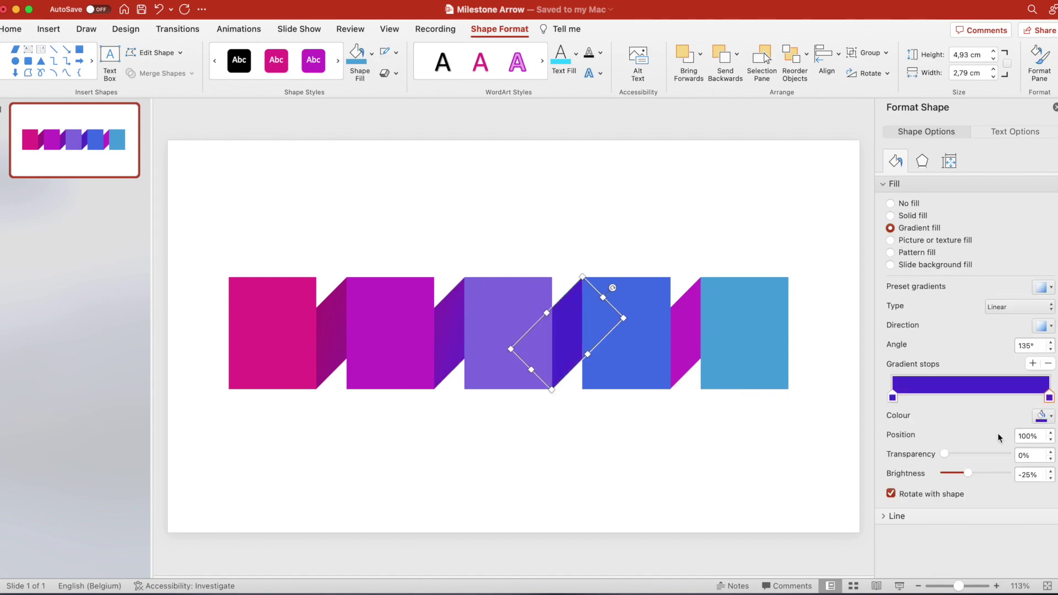
click(893, 396)
click(1044, 416)
click(1032, 499)
click(1050, 397)
click(1043, 416)
click(1045, 451)
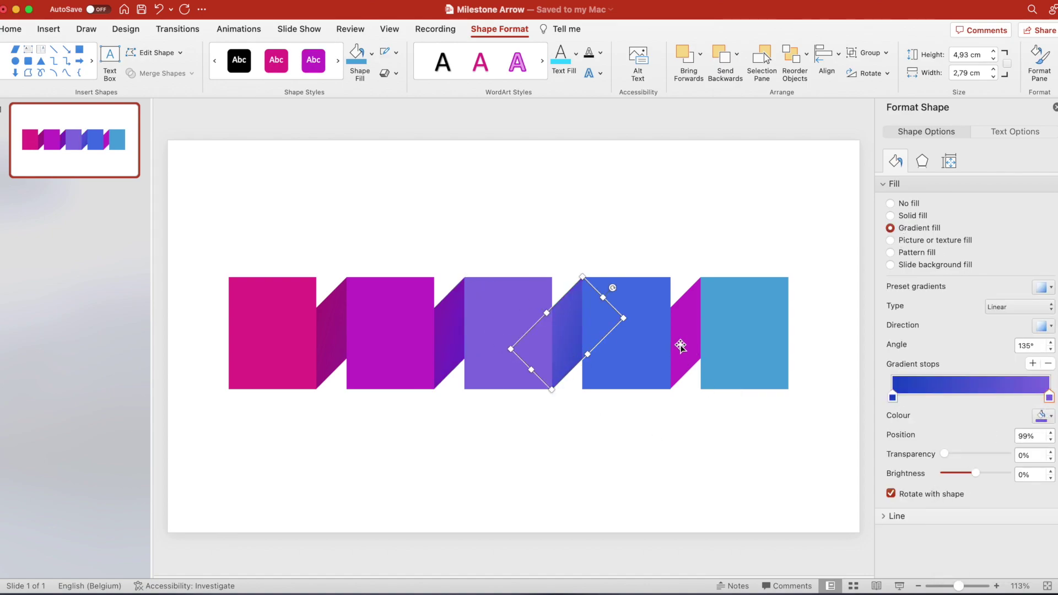
- Give the fourth connector a dark blue to blue gradient
click(682, 346)
click(891, 228)
click(1044, 416)
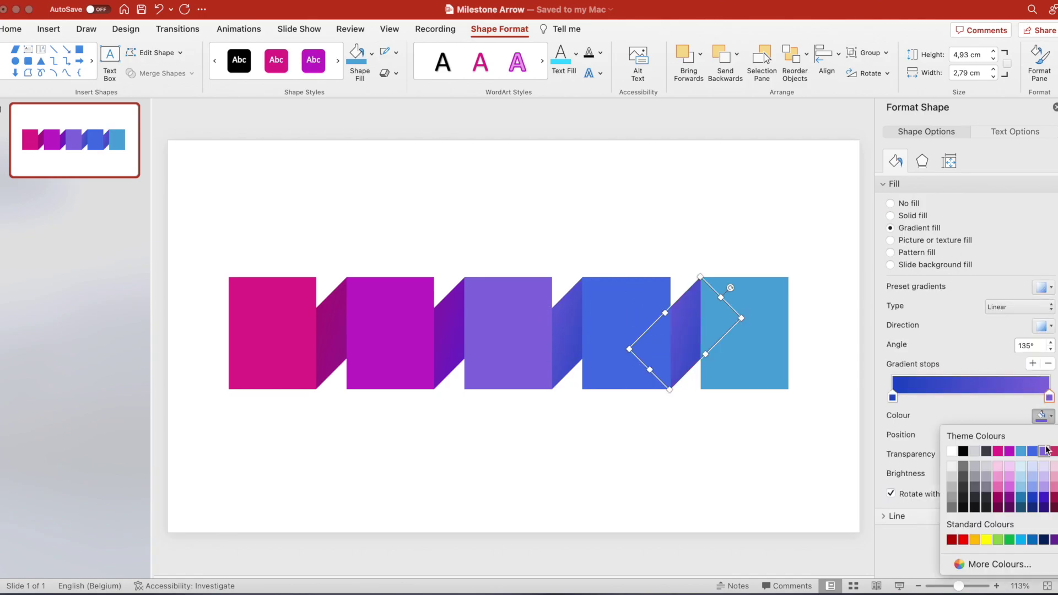
click(1032, 499)
click(1043, 416)
click(1032, 485)
click(788, 448)
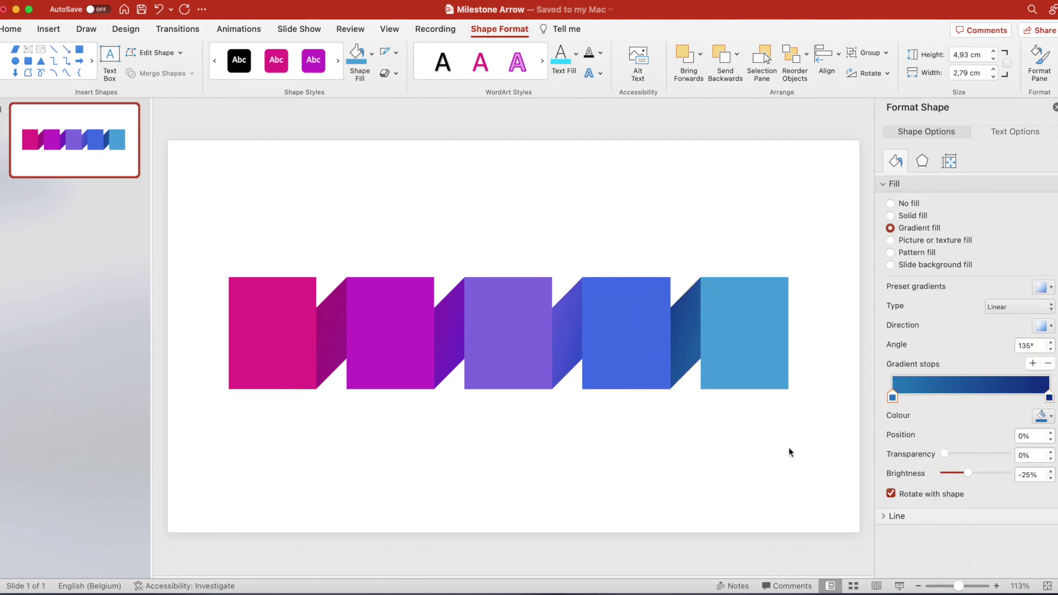
scroll(806, 218, up, 3)
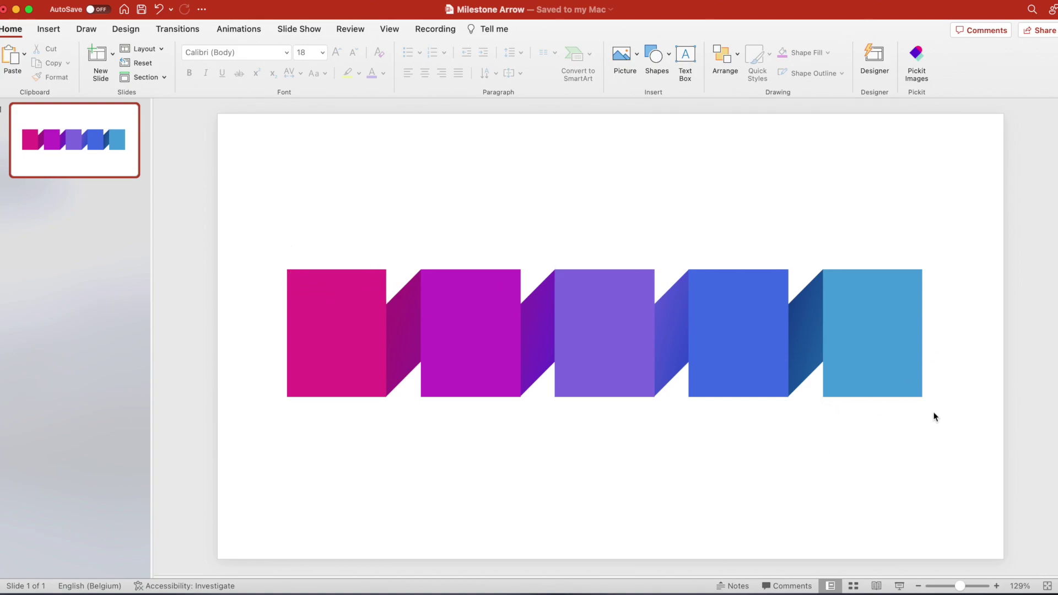
- Add a light-blue downward triangle below the last block
click(664, 54)
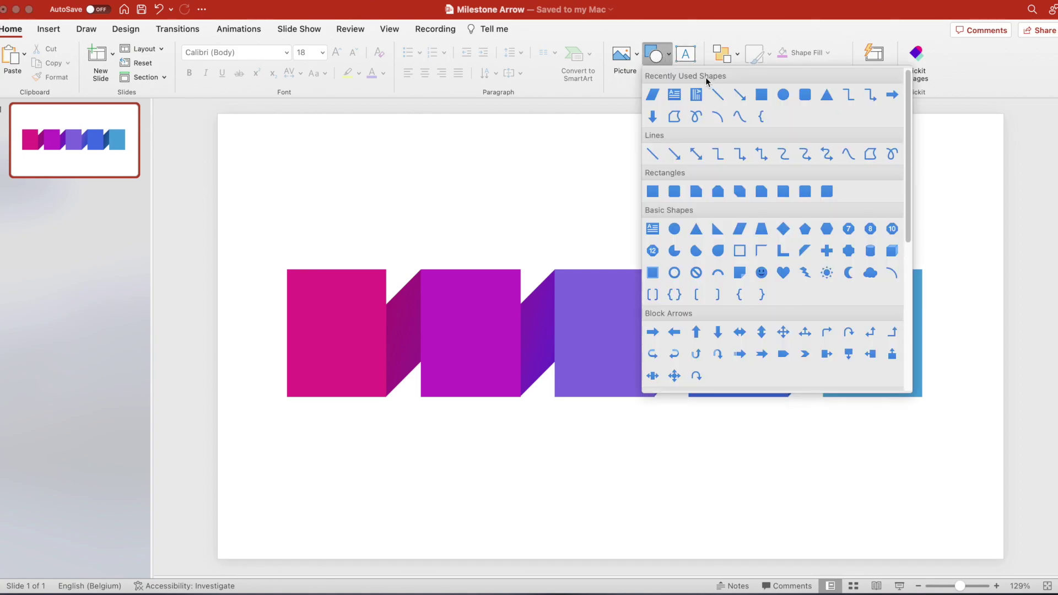
click(827, 95)
mouse_move(501, 177)
mouse_down()
mouse_move(603, 208)
mouse_move(609, 220)
mouse_up()
drag(500, 178, 530, 366)
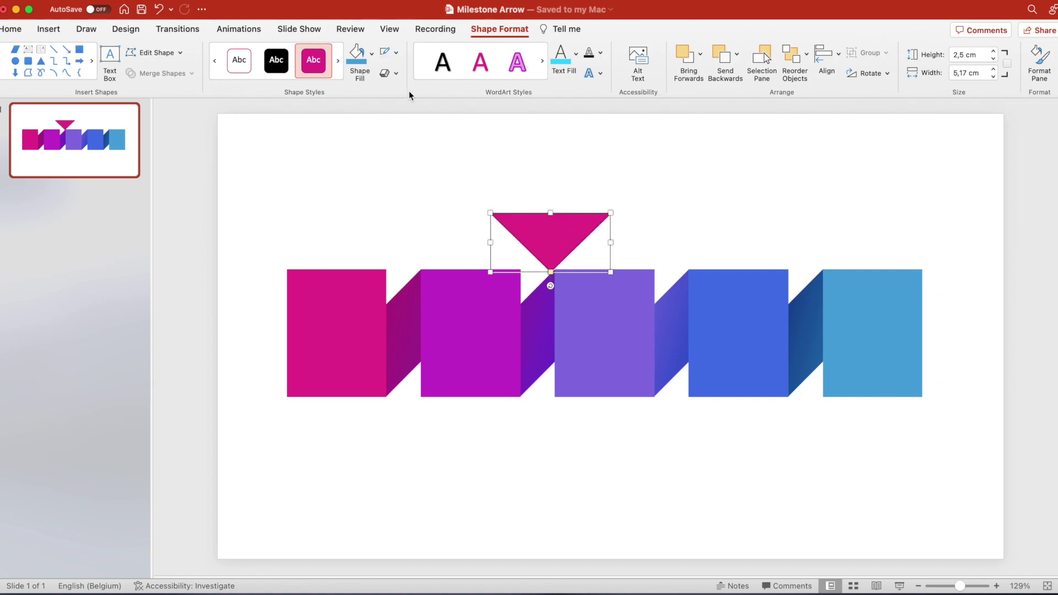
click(372, 53)
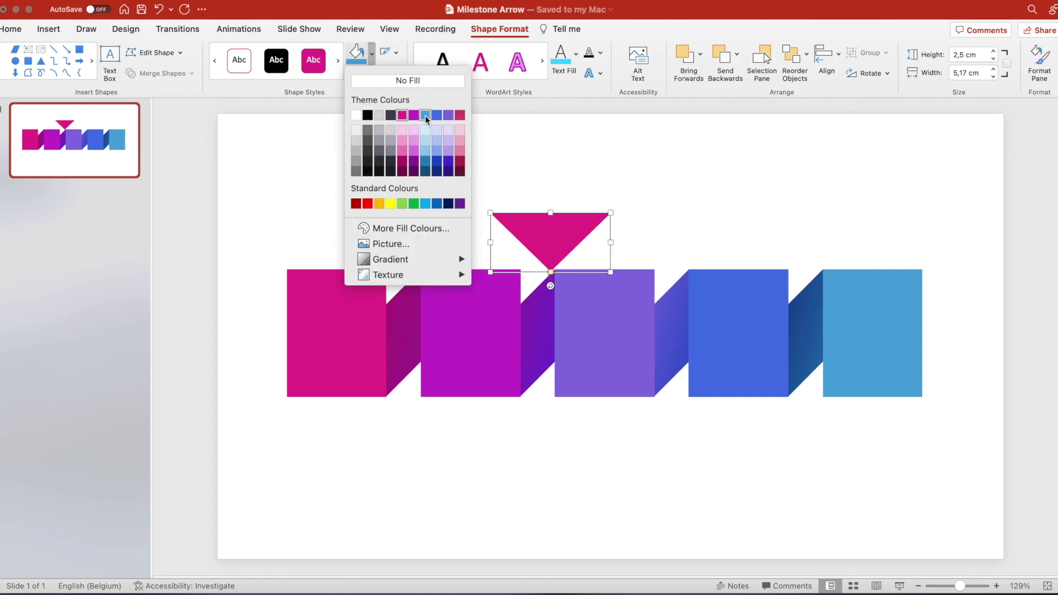
click(425, 115)
drag(517, 226, 869, 492)
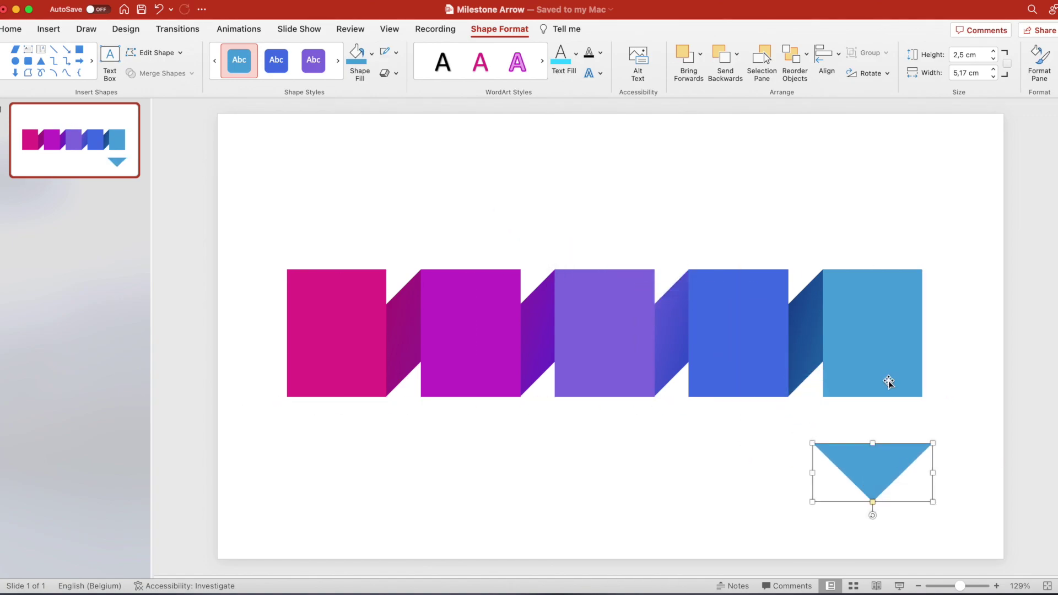
- Stretch the last block down to the triangle and enlarge the arrowhead
click(888, 380)
drag(873, 396, 956, 476)
click(881, 468)
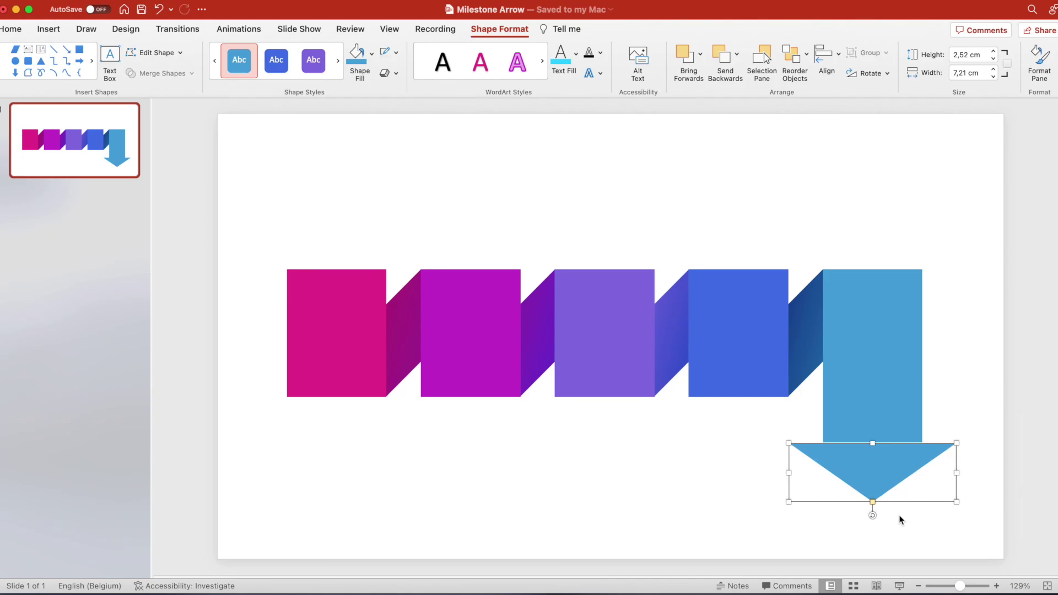
drag(792, 506, 788, 531)
click(990, 522)
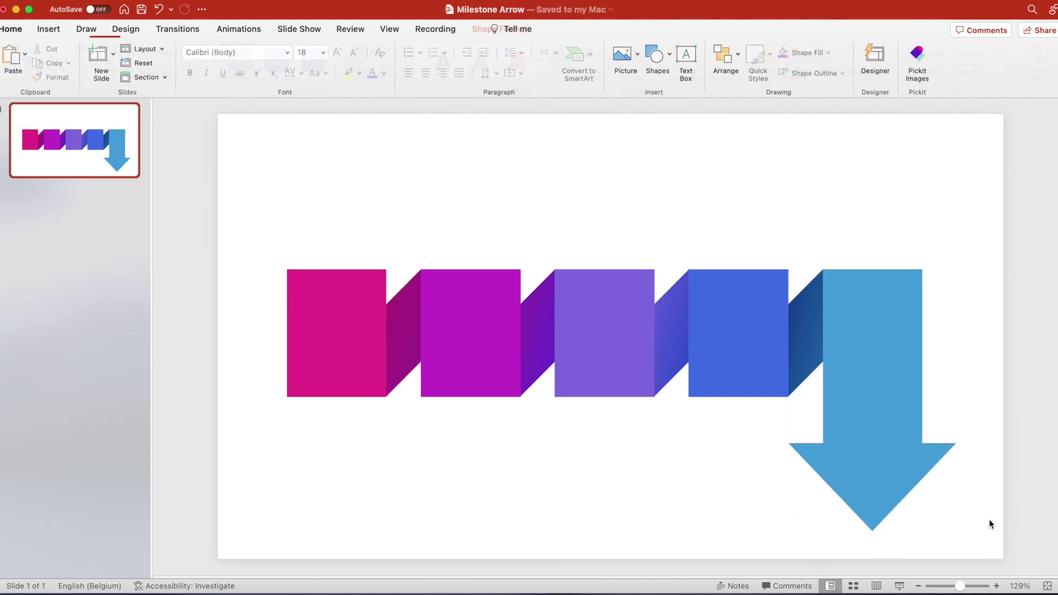
- Place a copy of the triangle above the first pink block and raise the block
drag(893, 499, 467, 233)
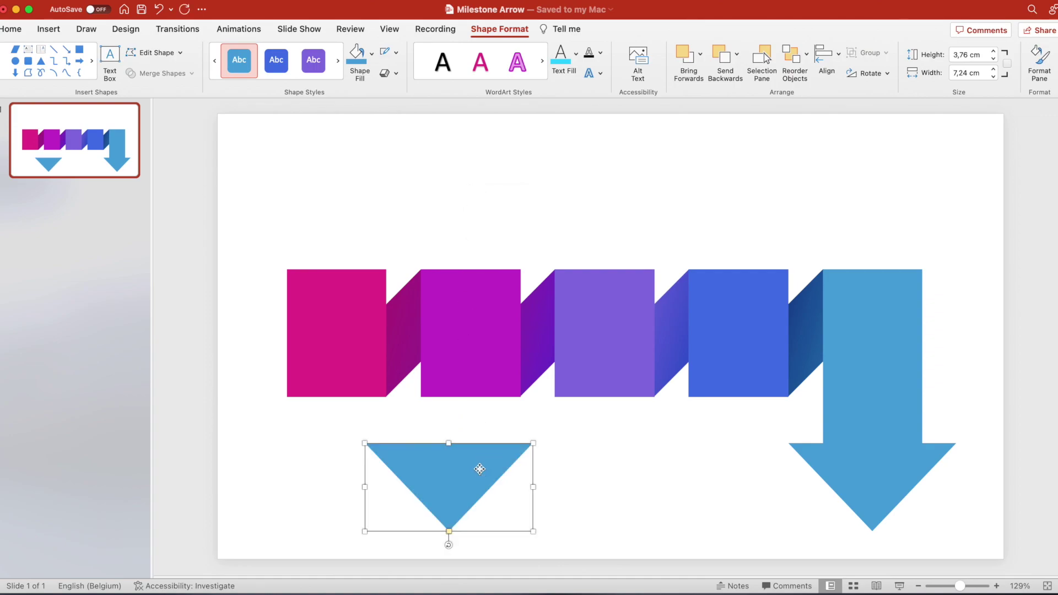
drag(480, 469, 359, 223)
click(338, 274)
drag(337, 268, 344, 218)
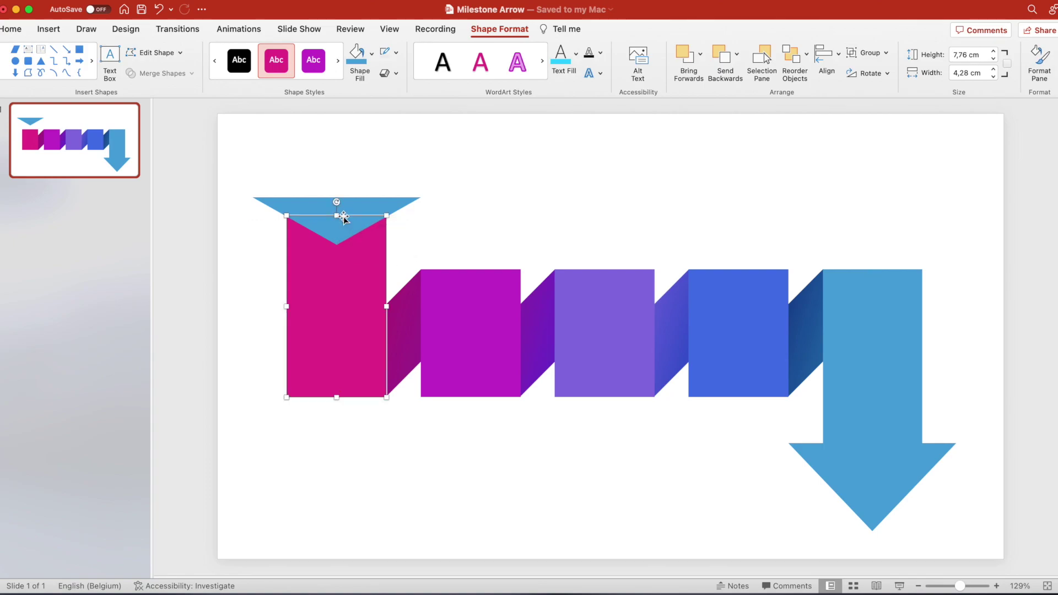
- Subtract the triangle from the pink block with Merge Shapes to form a V notch
click(379, 208)
shift+click(361, 276)
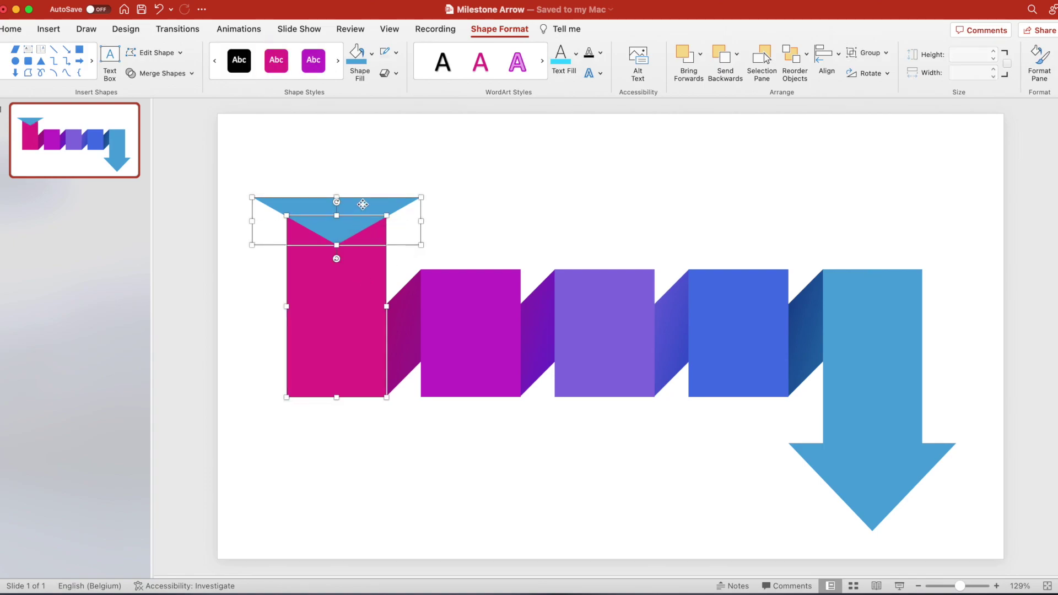
click(187, 74)
click(183, 157)
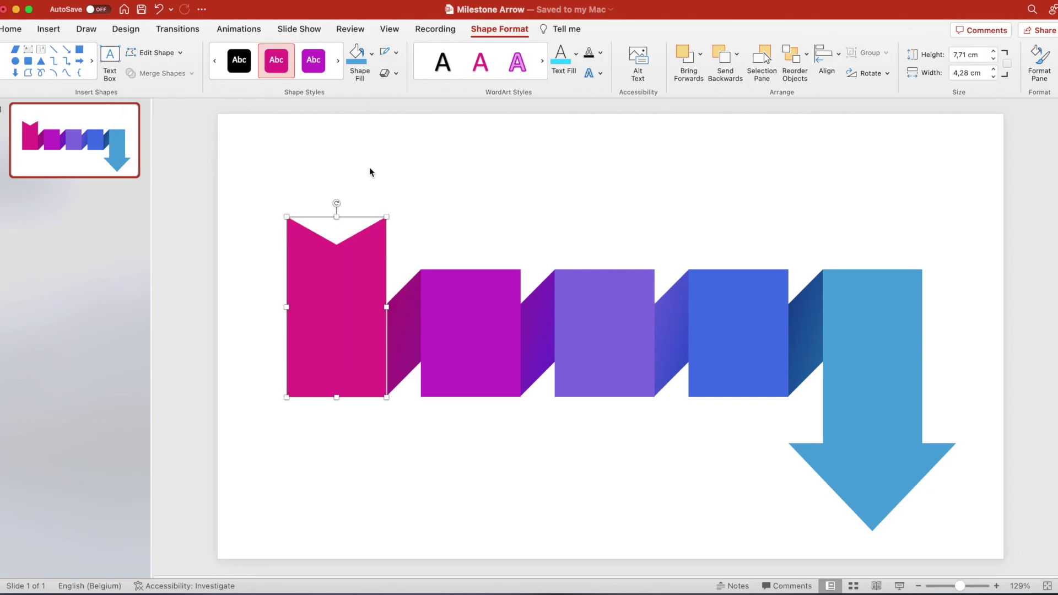
click(384, 179)
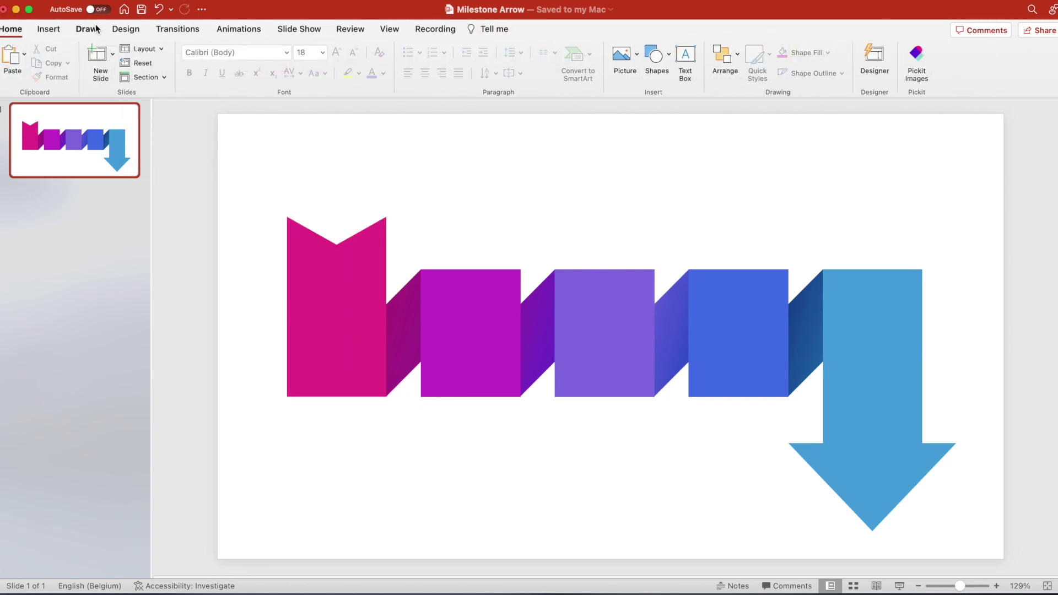
click(61, 28)
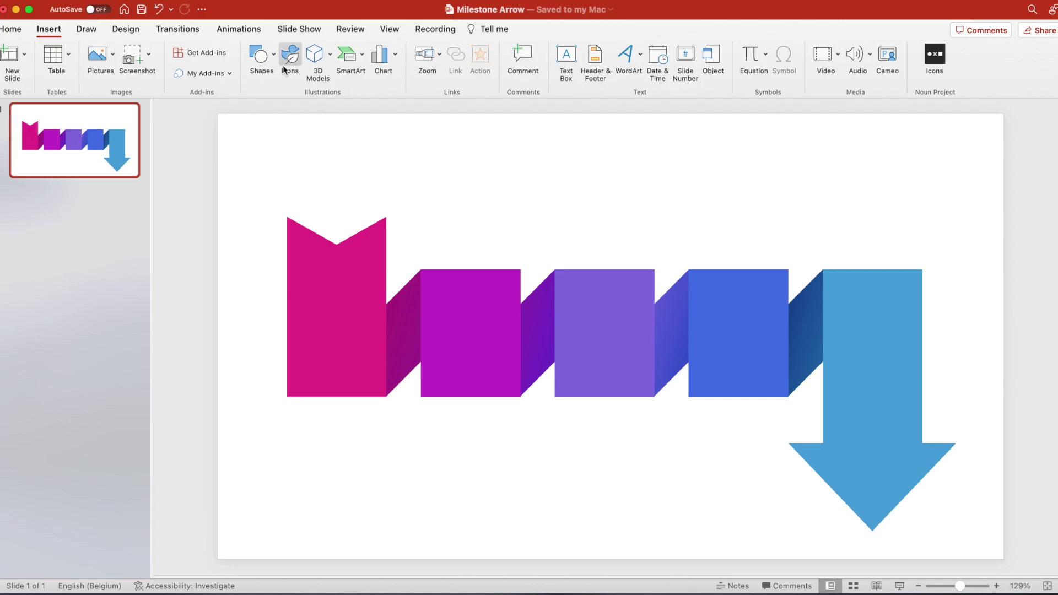
- Insert bamboo, succulent, lotus, sprout and bonsai icons from a 'plant' icon search
click(287, 61)
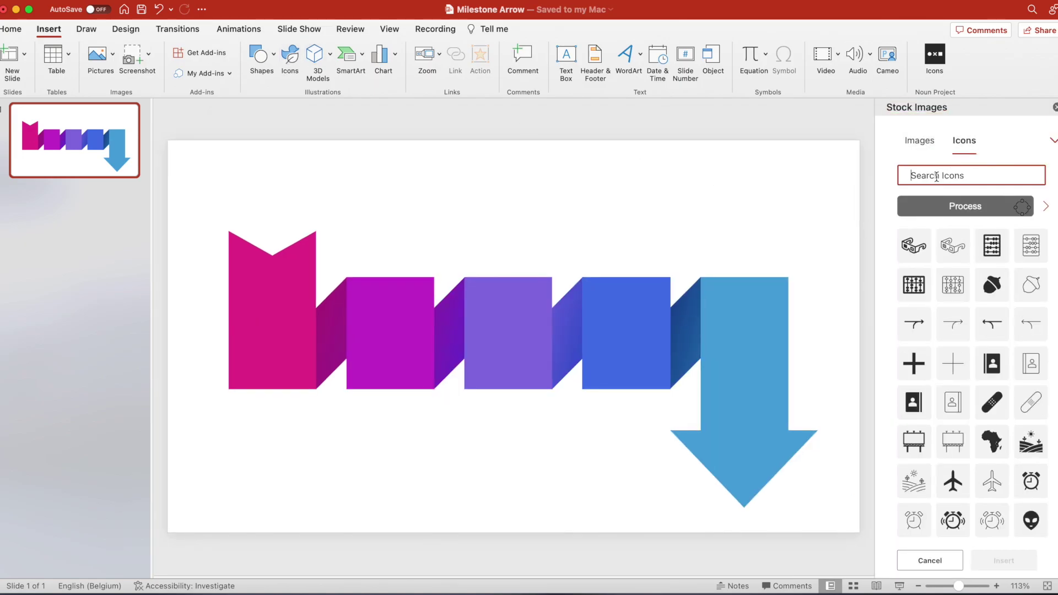
key(Return)
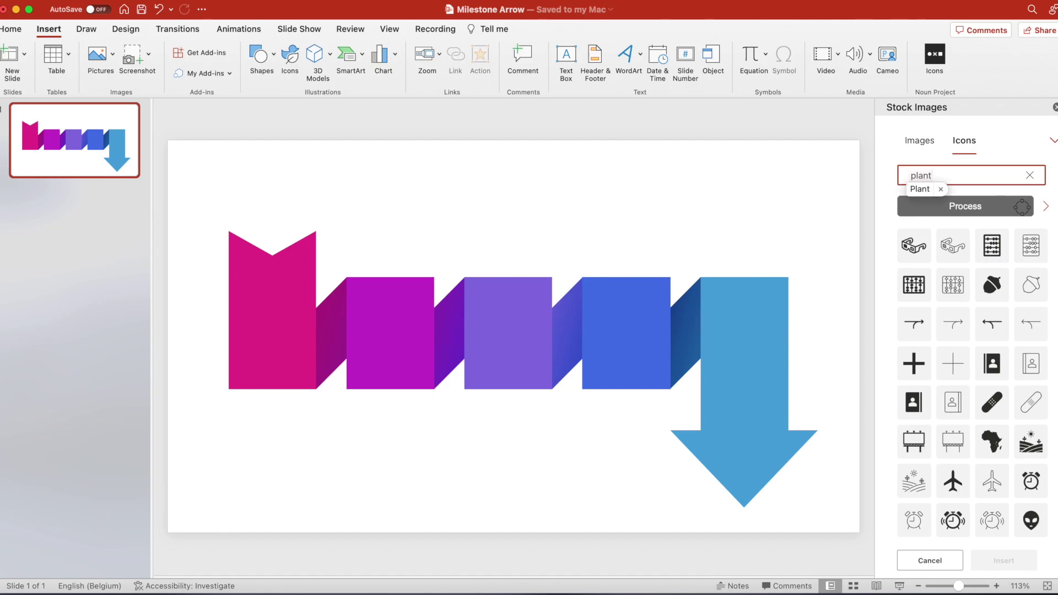
click(913, 215)
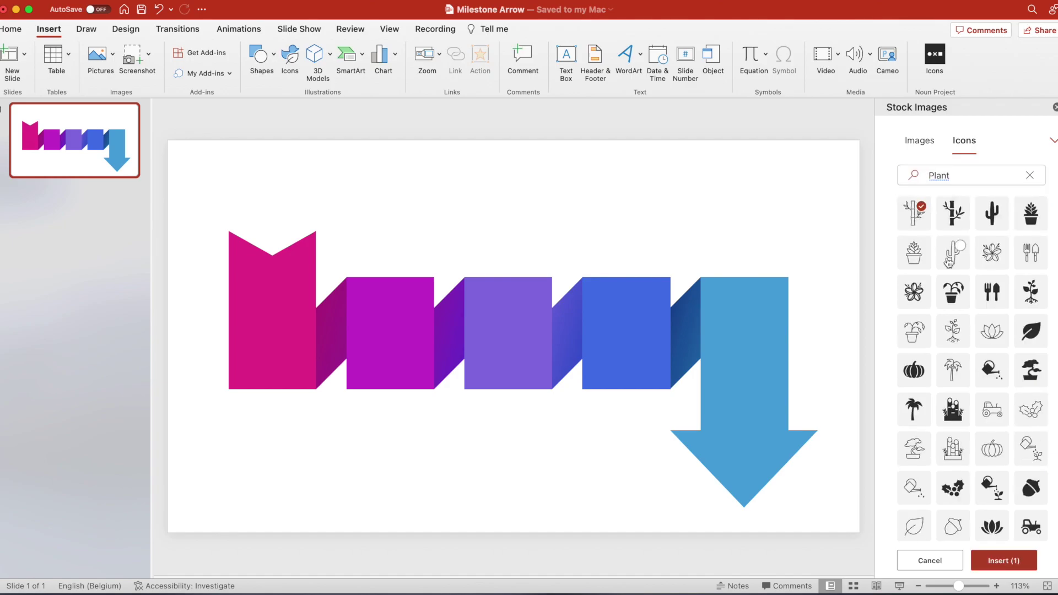
click(914, 252)
click(999, 325)
click(954, 328)
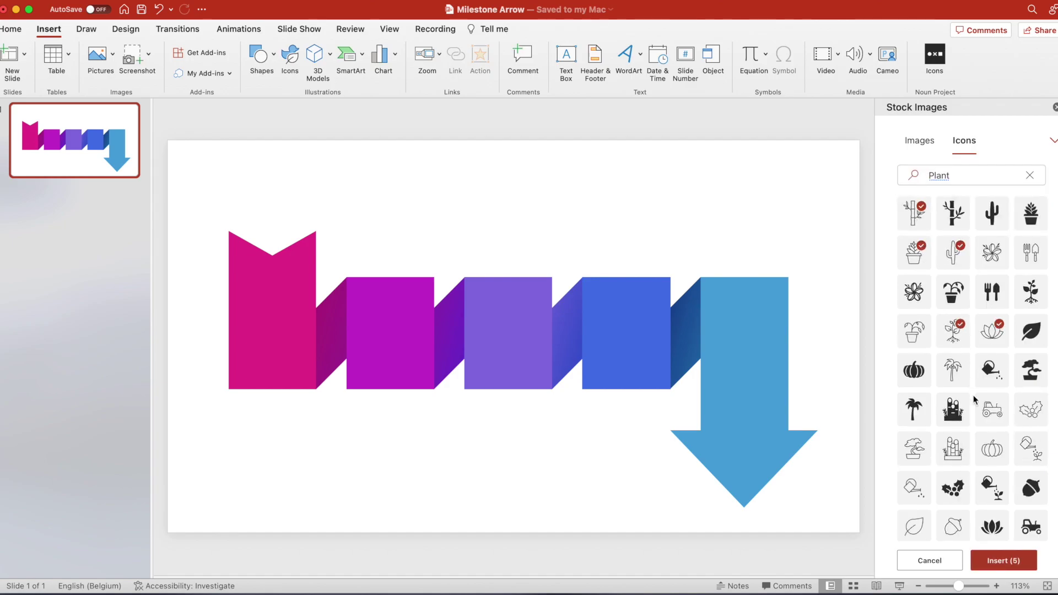
scroll(956, 328, down, 3)
click(922, 327)
scroll(961, 243, up, 3)
click(1012, 572)
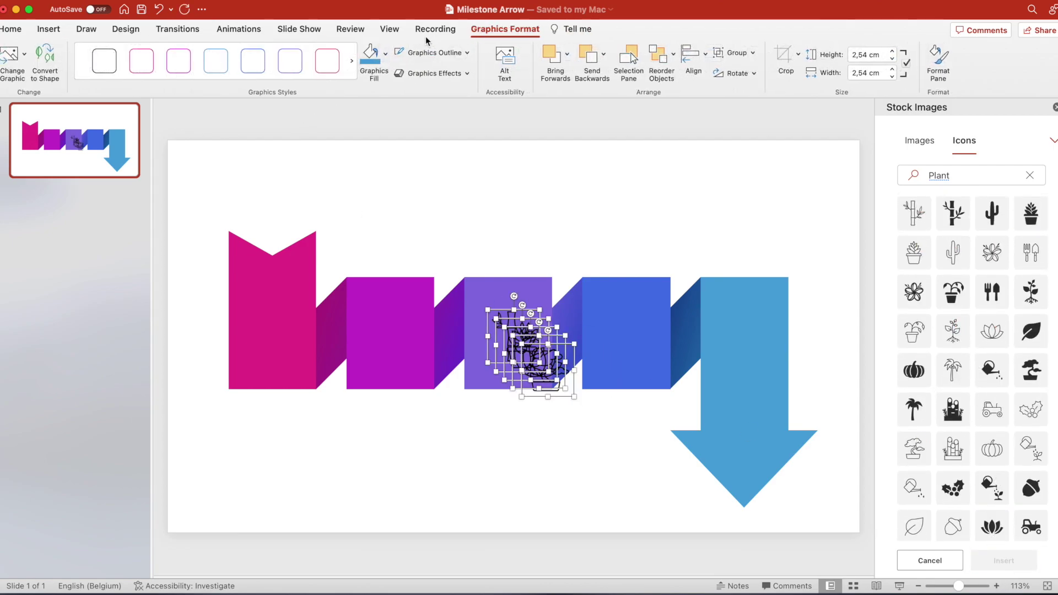
- Fill the inserted plant icons white
click(385, 54)
click(369, 116)
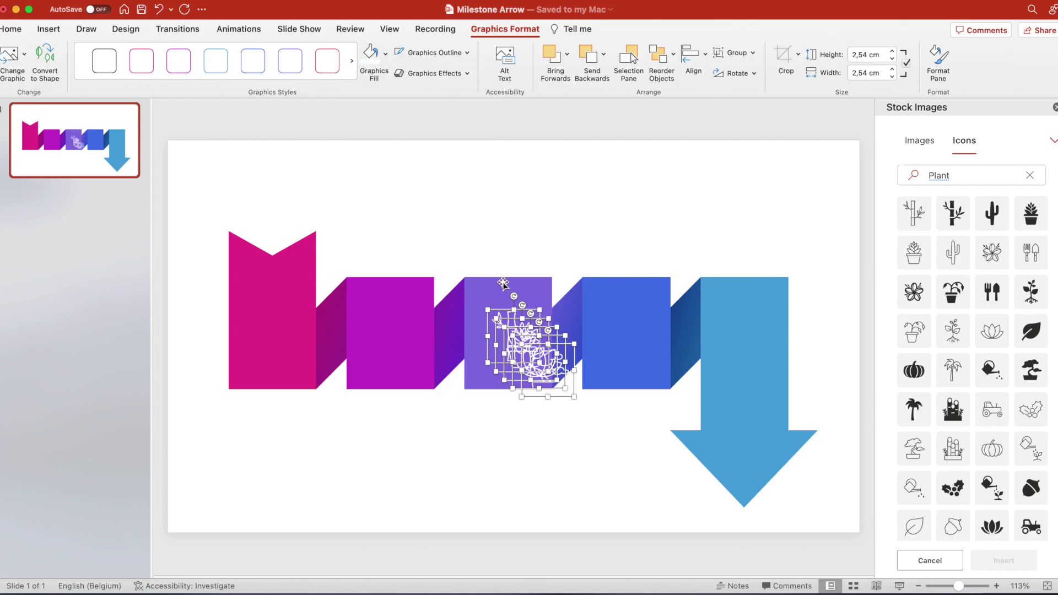
click(607, 230)
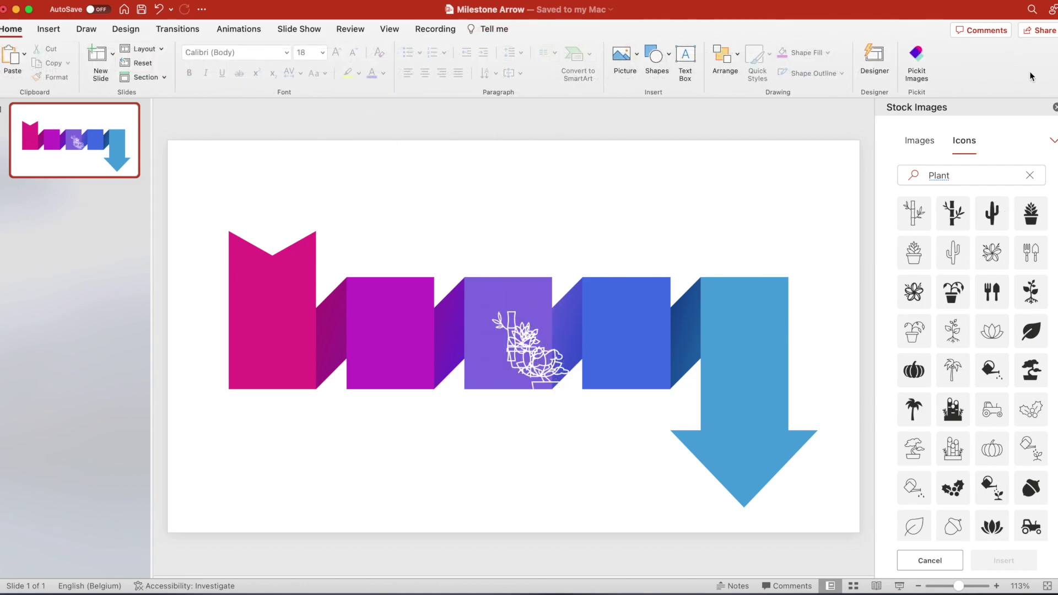
- Move the bonsai, lotus, sprout and bamboo icons into their own coloured blocks
click(1055, 108)
drag(676, 385, 877, 331)
drag(639, 375, 741, 338)
drag(617, 347, 468, 325)
drag(574, 380, 604, 309)
mouse_move(490, 292)
mouse_down()
mouse_move(512, 289)
mouse_move(495, 295)
mouse_up()
- Align all five icons to the same height
key(super+a)
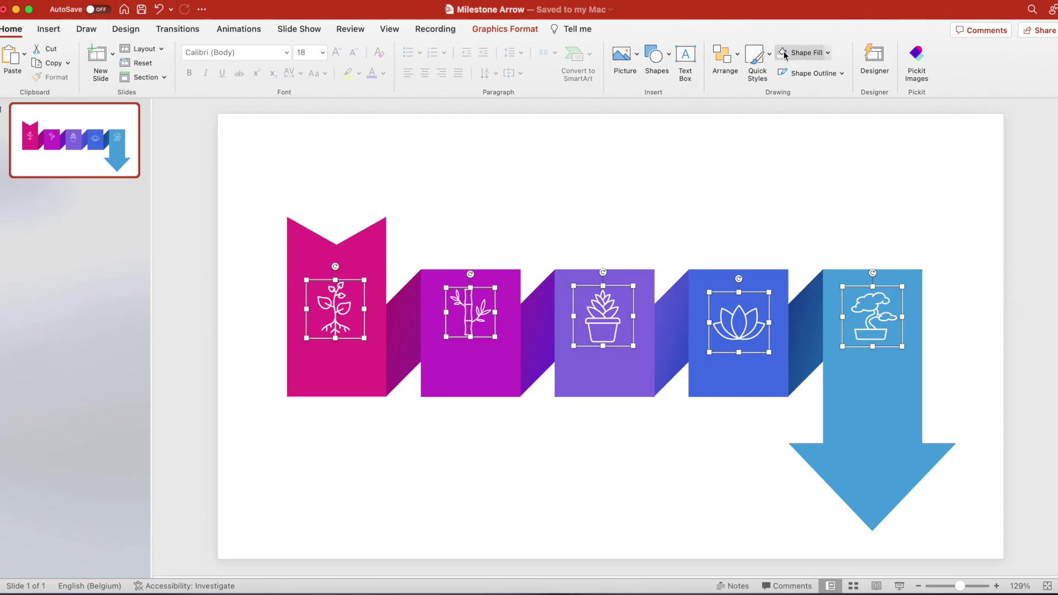
click(737, 55)
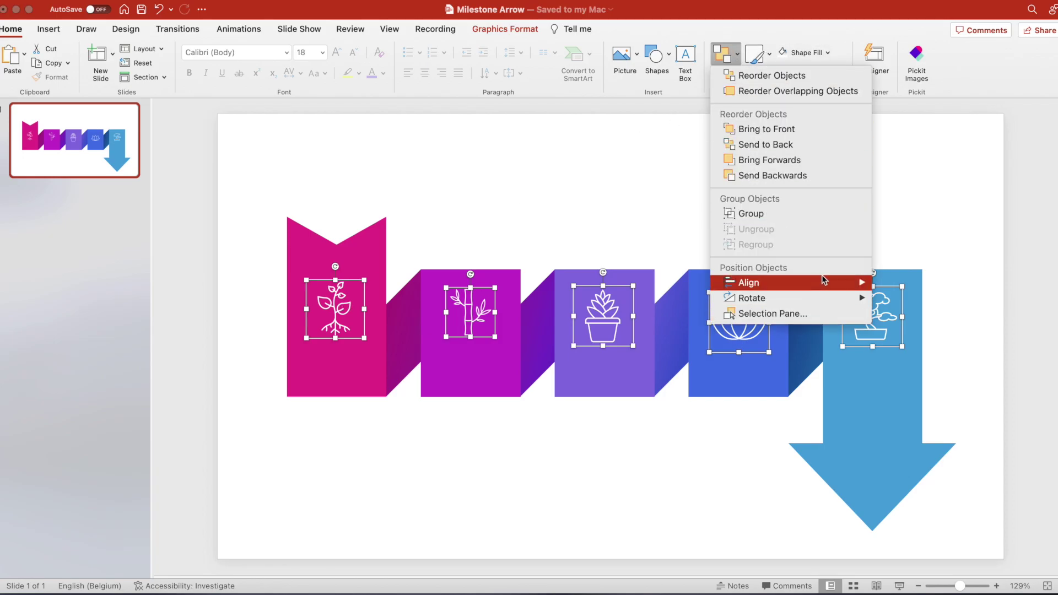
mouse_move(825, 290)
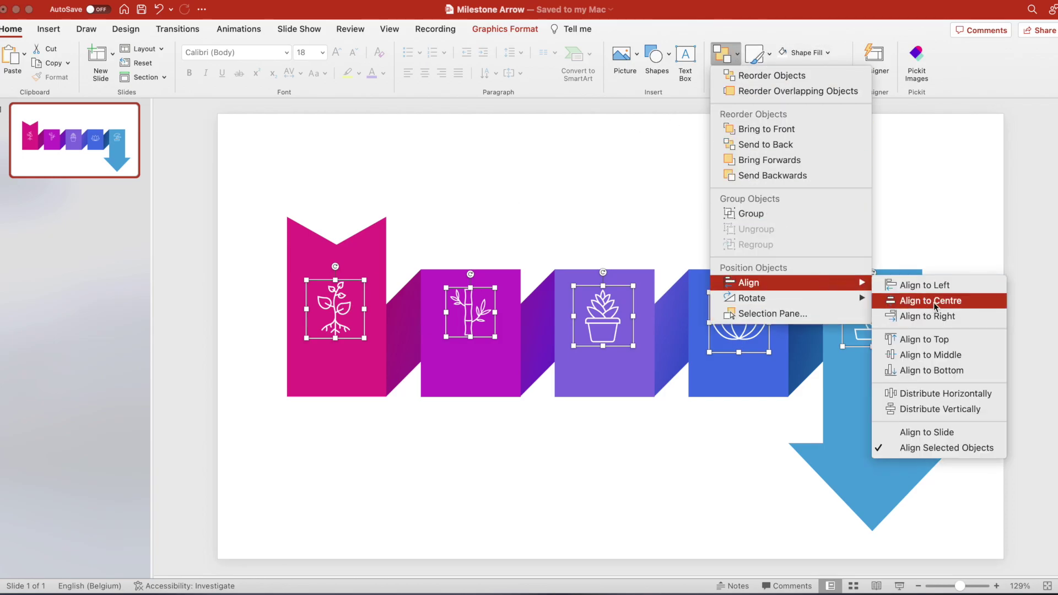
click(932, 355)
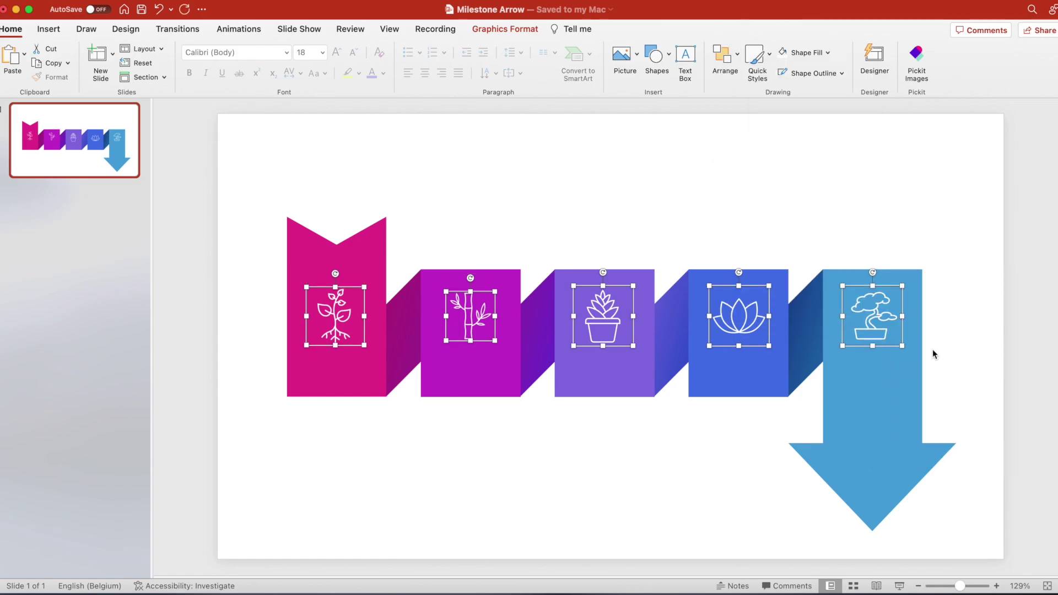
click(727, 253)
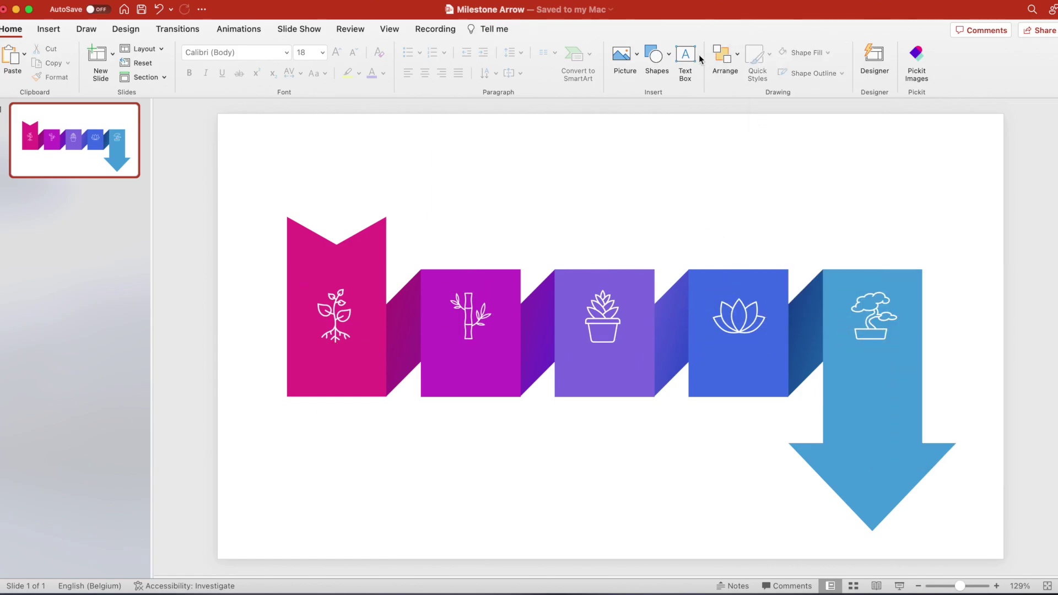
- Draw a text box in the first step and paste the Lorem ipsum label
click(686, 55)
drag(308, 360, 895, 381)
key(super+v)
- Place a label copy in each of the five steps and nudge them left
shift+click(758, 365)
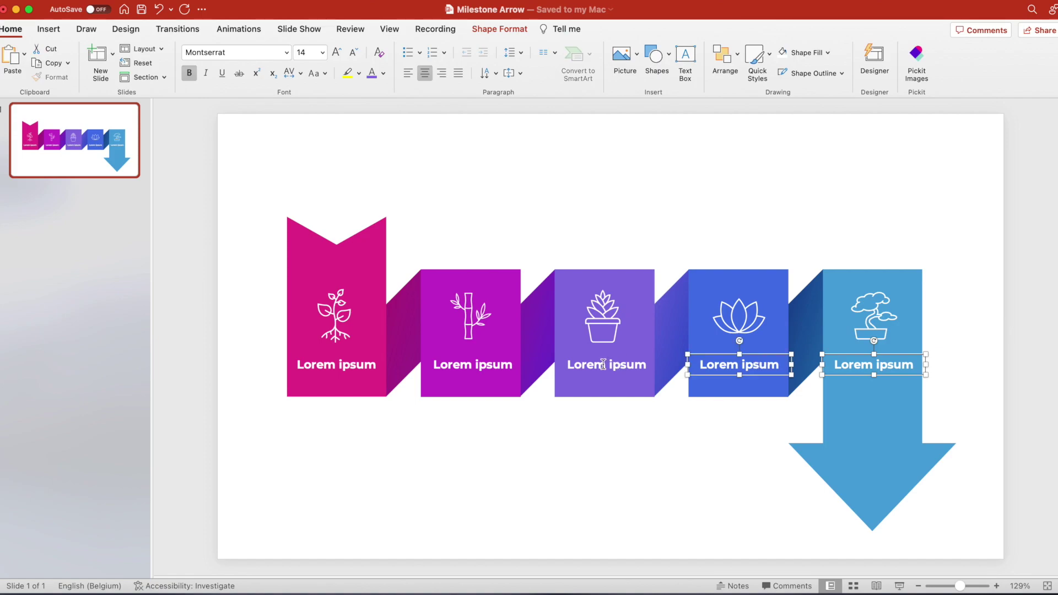
shift+click(604, 365)
shift+click(470, 361)
shift+click(352, 374)
key(Left)
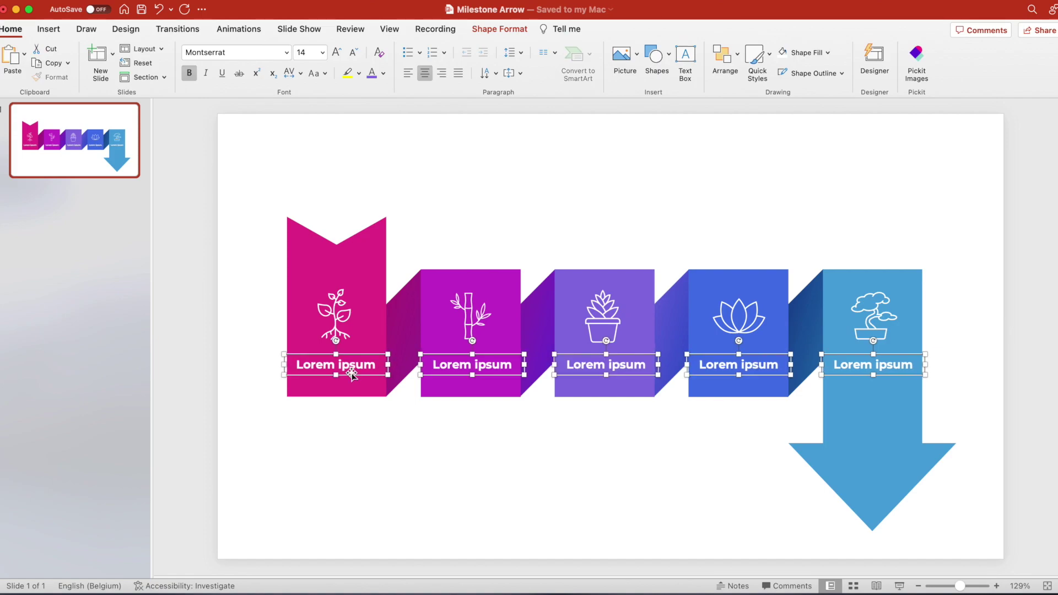
click(318, 439)
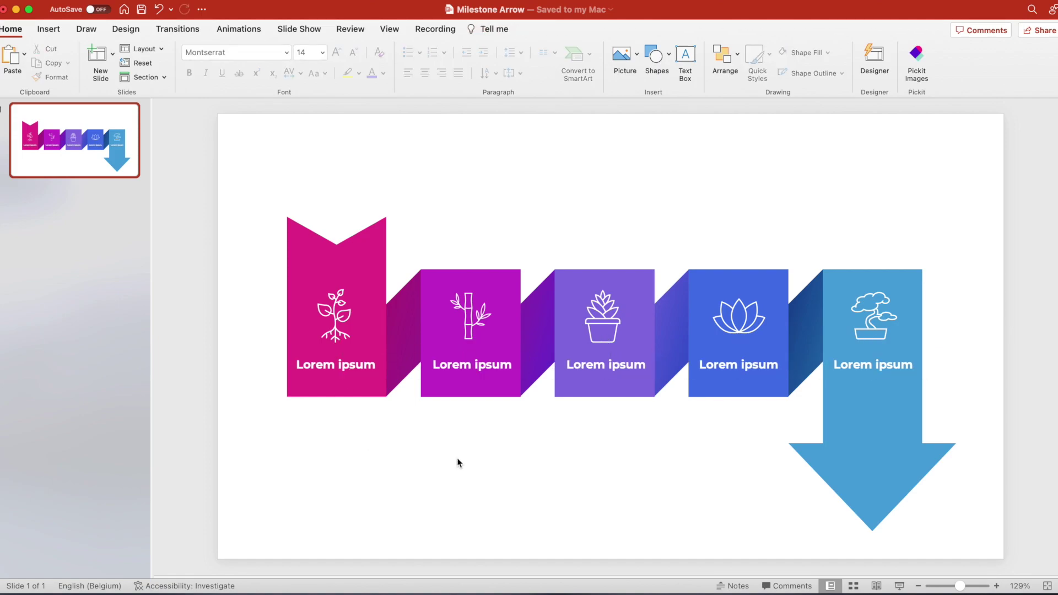
- Duplicate four of the labels just below the steps
click(348, 375)
click(349, 376)
shift+click(472, 374)
shift+click(606, 374)
shift+click(737, 374)
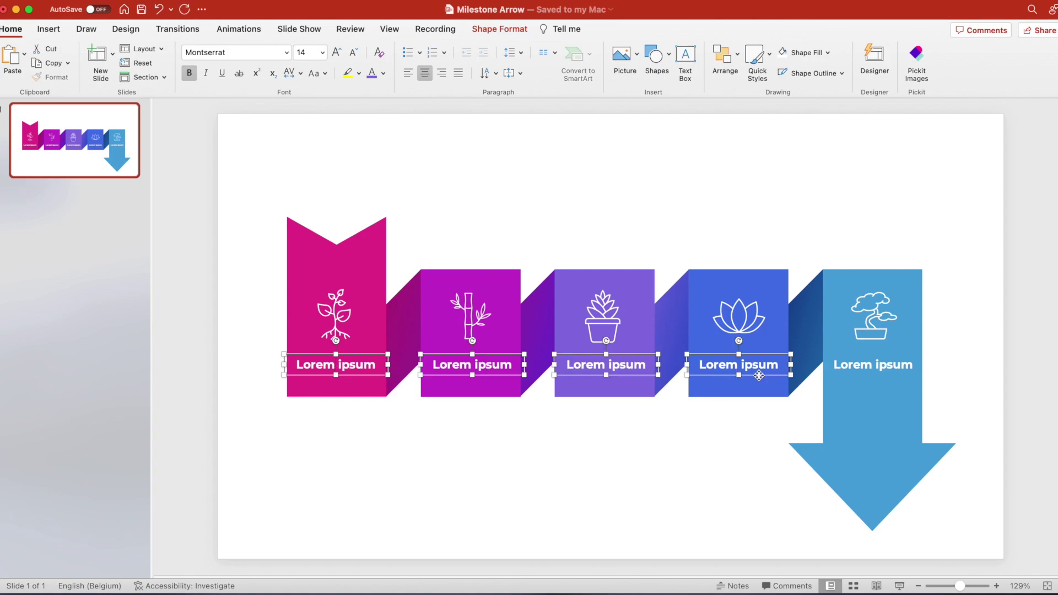
drag(759, 375, 760, 432)
- Colour the four lower headings pink, magenta-purple, purple and blue to match their step blocks
click(383, 73)
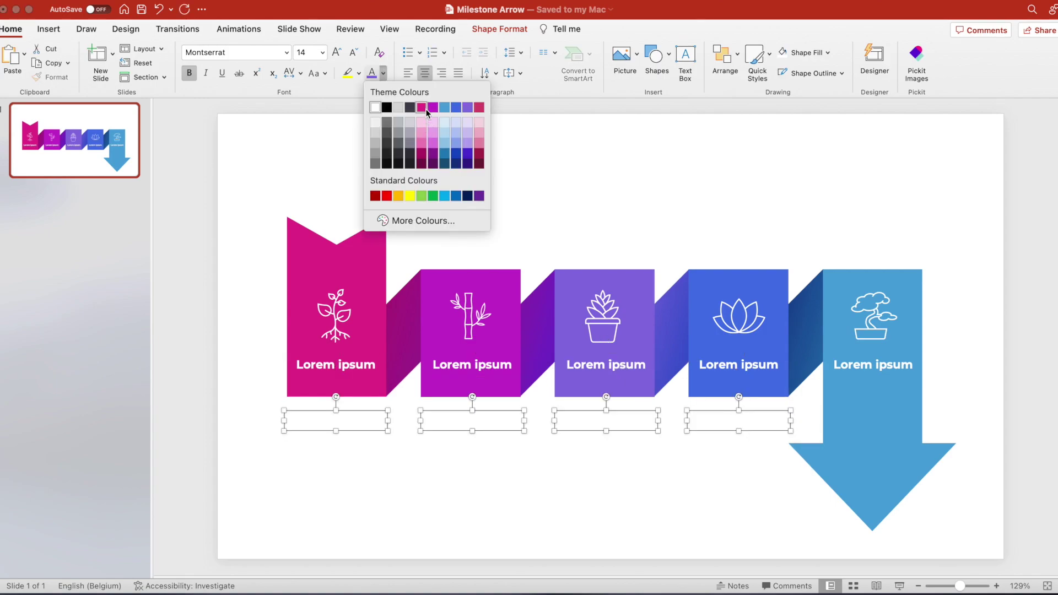
click(422, 107)
click(461, 423)
click(383, 73)
click(433, 108)
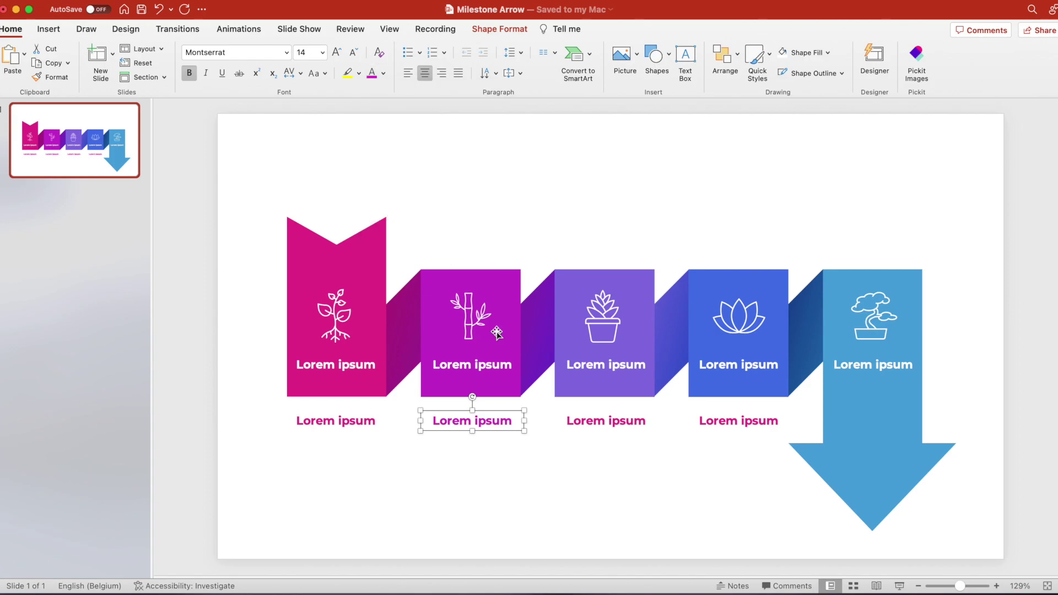
click(606, 422)
click(383, 73)
click(445, 107)
click(766, 422)
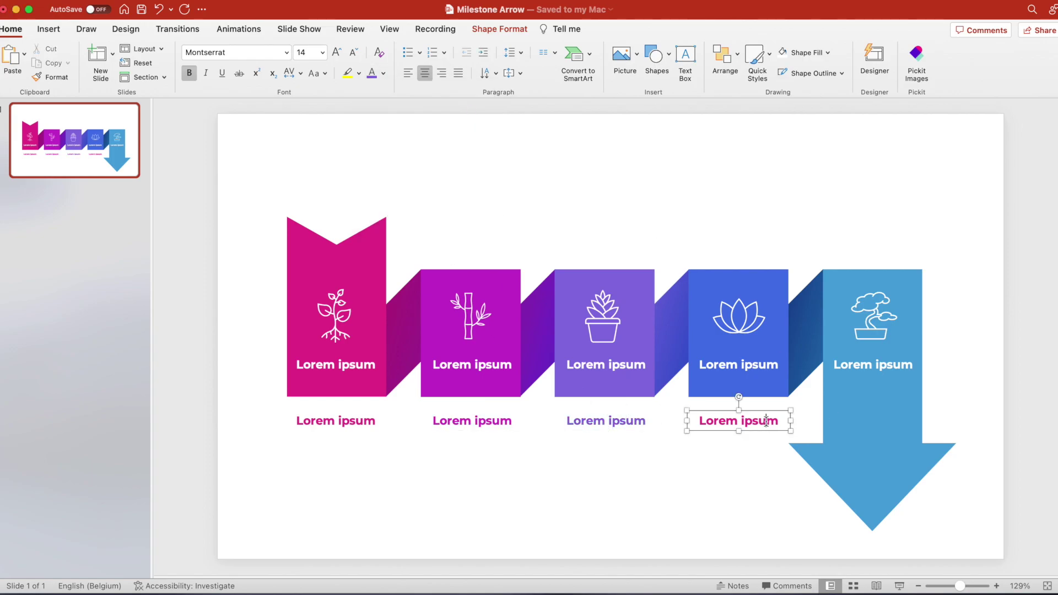
click(383, 73)
click(457, 108)
click(708, 185)
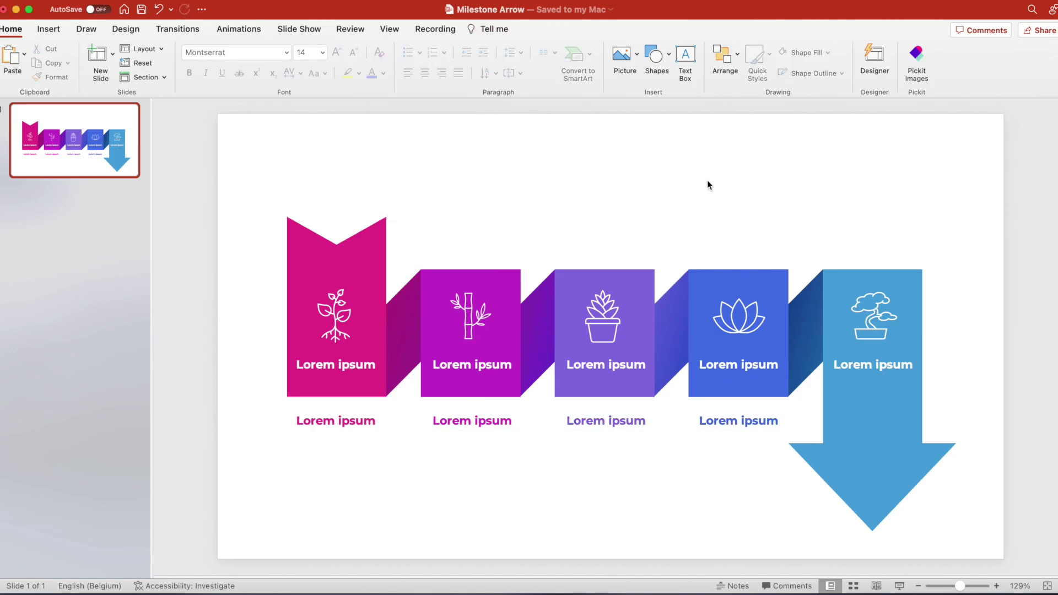
- Add a pasted Lorem ipsum dummy paragraph beneath the first and fourth headings
click(685, 61)
drag(289, 437, 383, 501)
text(Lorem ipsum dolor sit amet, consectetur adipiscing elit, sed do eiusmod.)
drag(357, 444, 757, 442)
click(1023, 352)
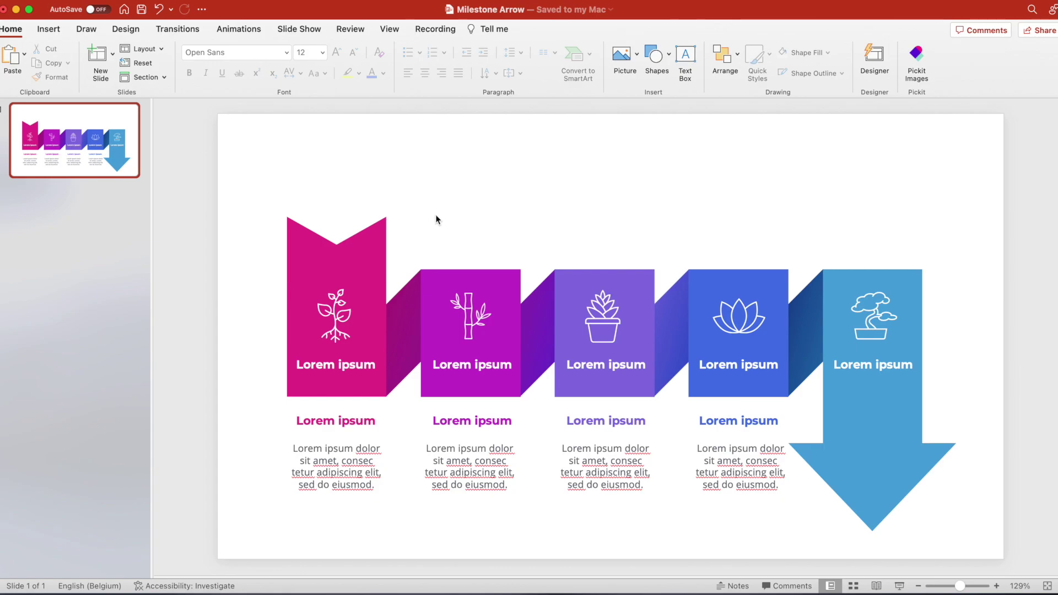
- Give the slide a light grey gradient background and add a 'MILESTONES' text box across the top
right_click(527, 194)
click(606, 388)
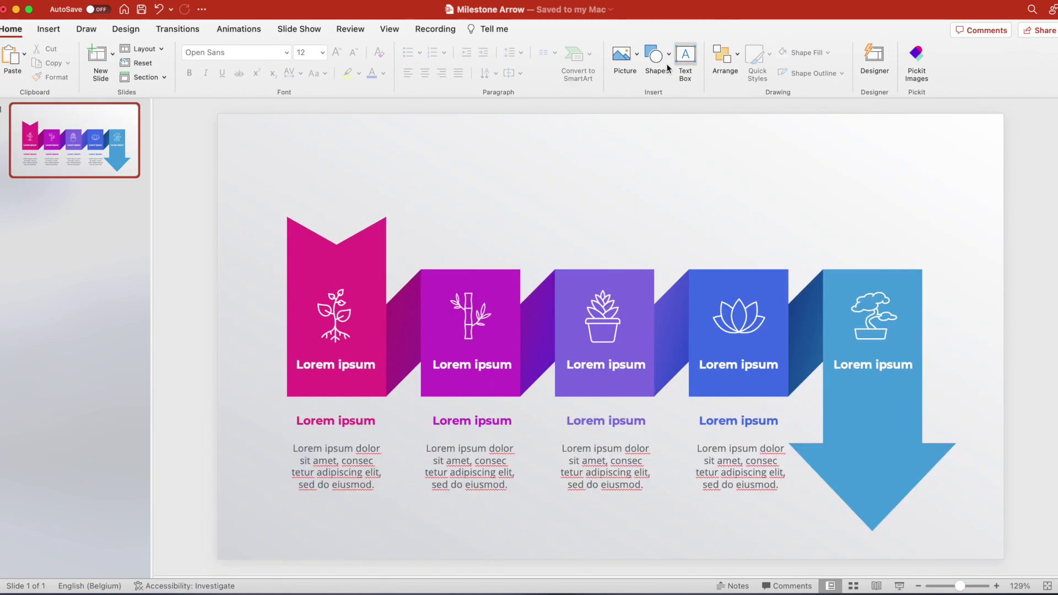
click(686, 59)
drag(430, 161, 844, 228)
text(MILESTONE)
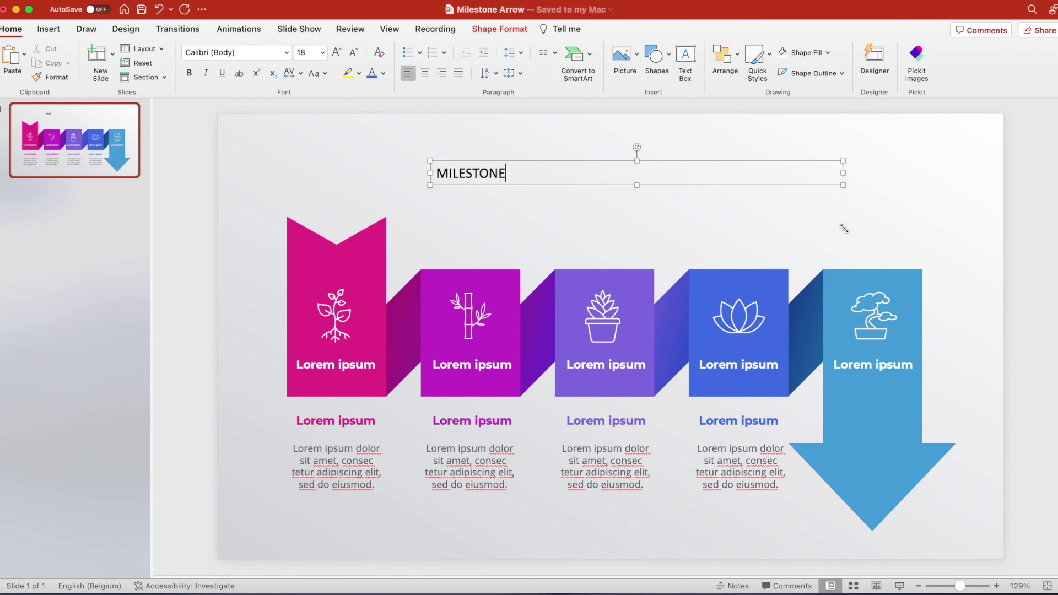
text(S)
- Format the title in bold, centred Bebas Neue at 120 pt, placed above the steps
key(super+a)
click(251, 53)
text(Bebas Neue)
key(Return)
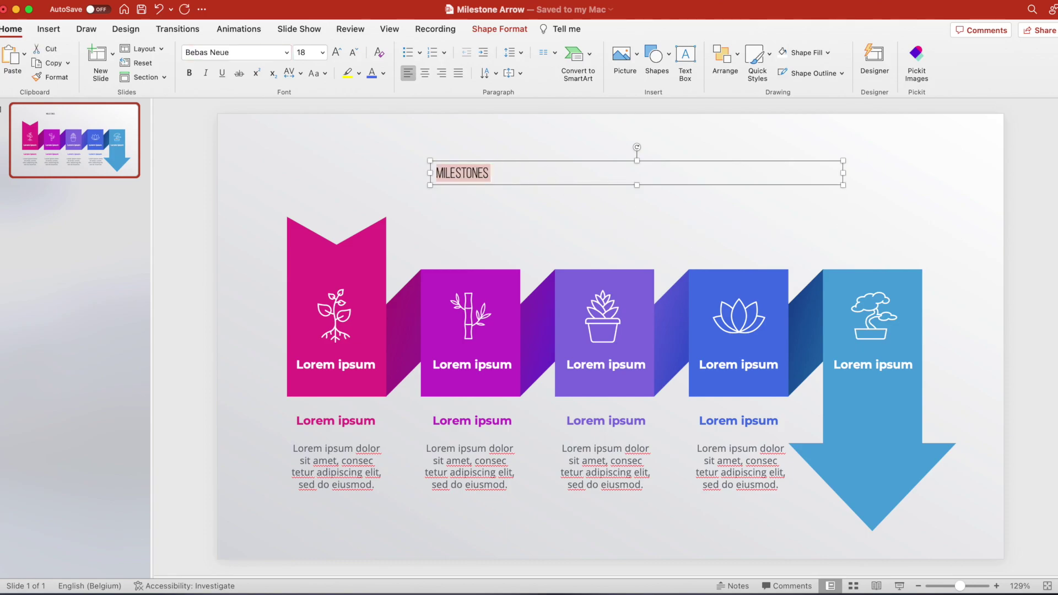
click(189, 73)
click(310, 54)
text(100)
key(Return)
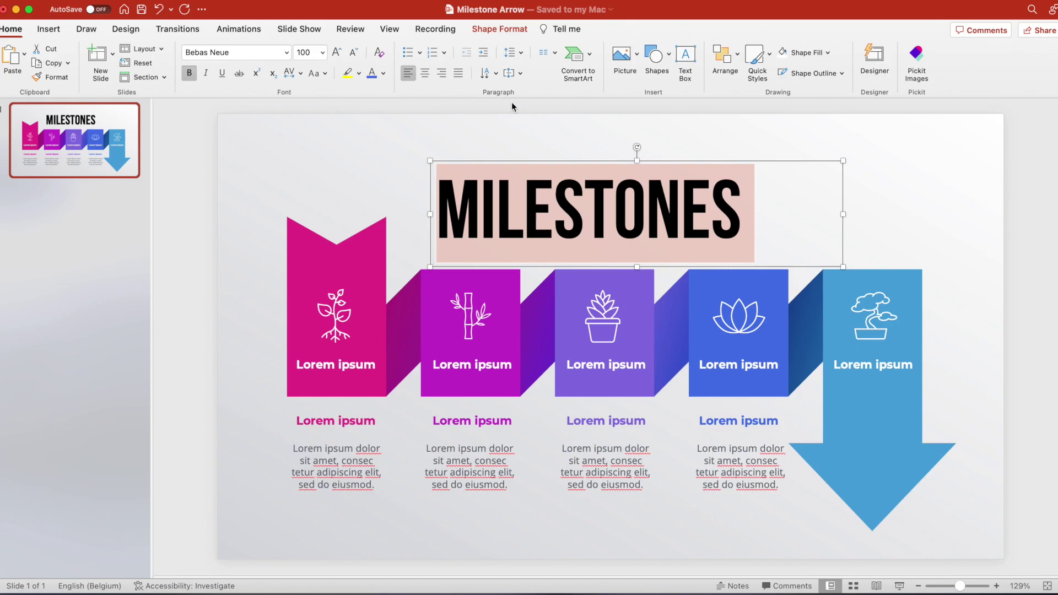
click(424, 73)
drag(669, 163, 636, 142)
click(337, 53)
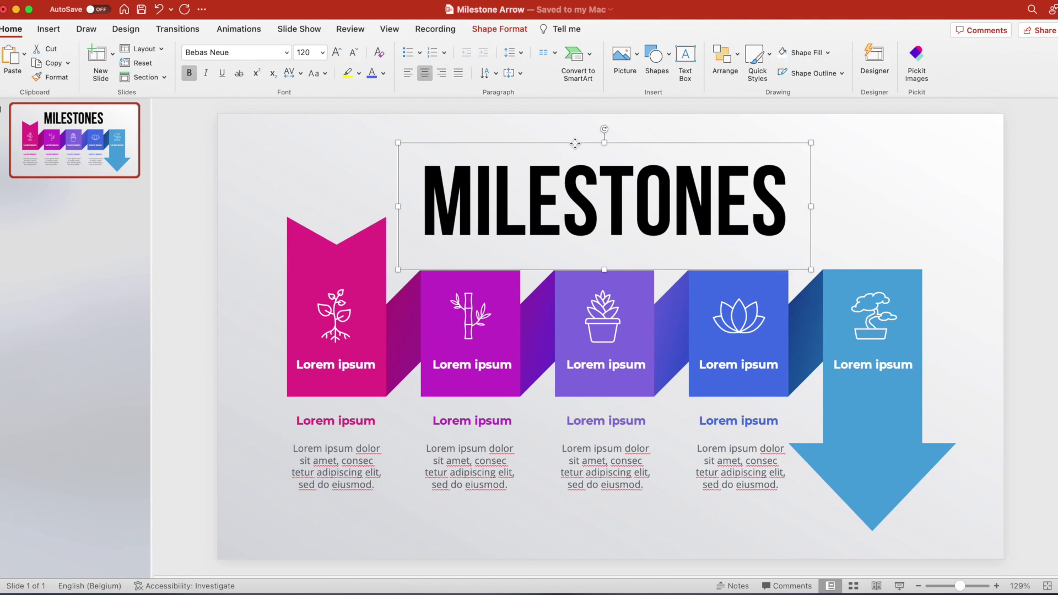
- Remove the title box's fill and give the MILESTONES lettering a pink-to-blue gradient text fill
drag(575, 143, 576, 137)
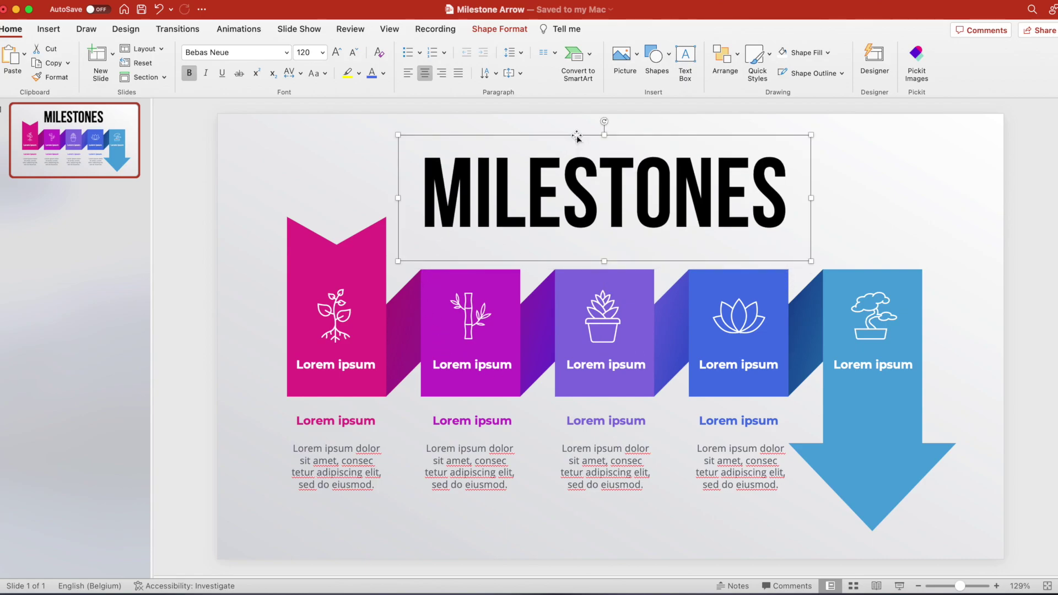
right_click(576, 136)
click(687, 419)
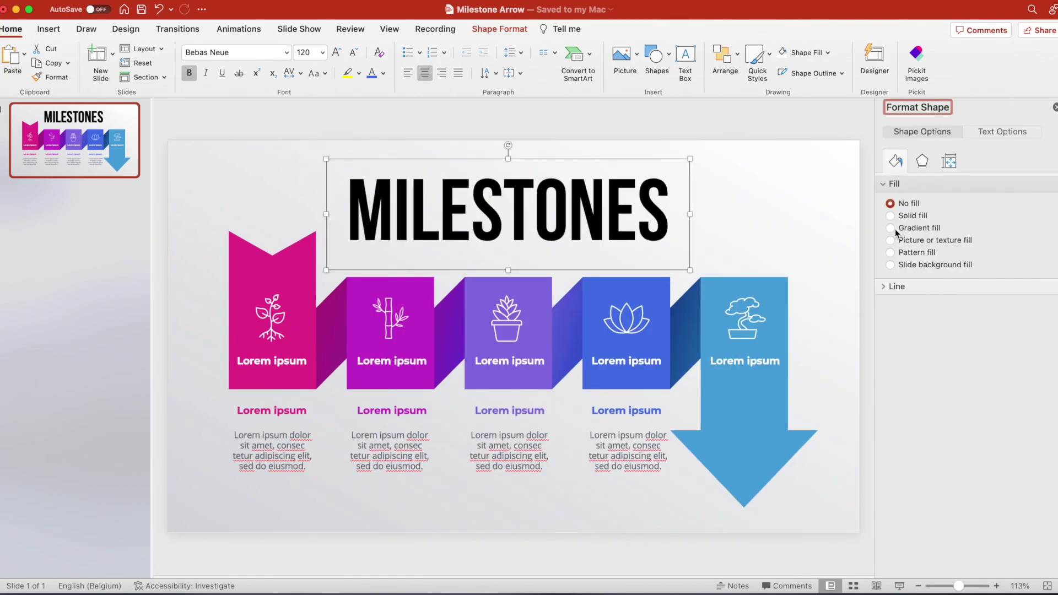
click(891, 228)
click(890, 204)
click(988, 133)
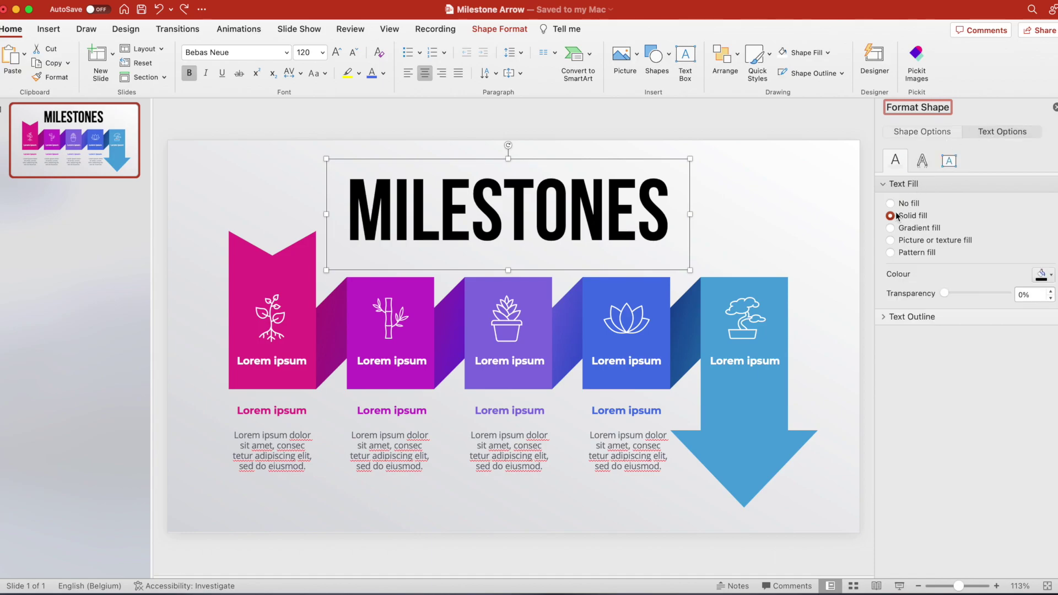
click(891, 228)
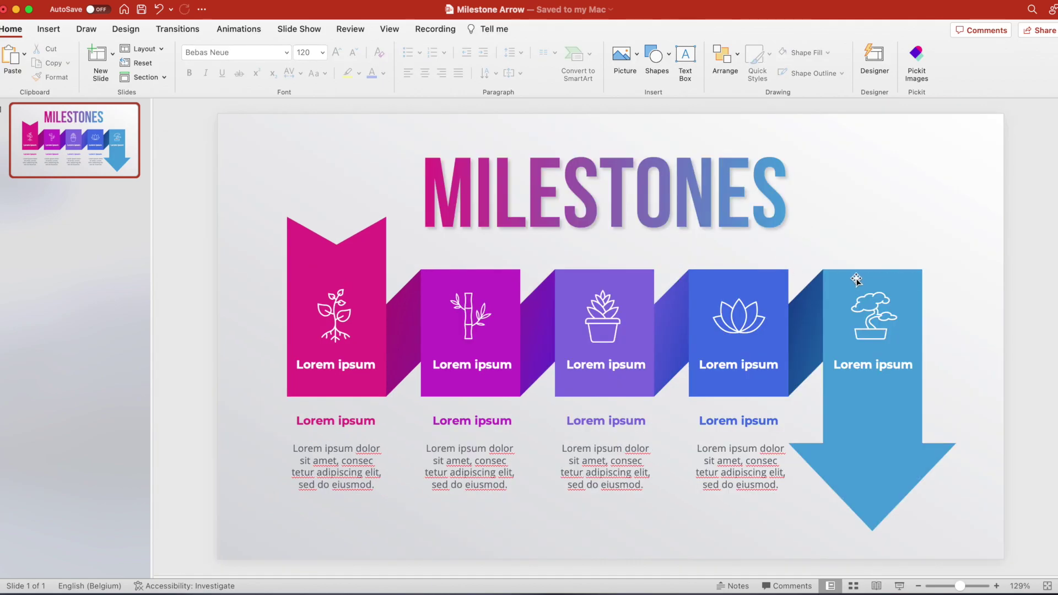
click(750, 283)
- Apply an outer shadow to all four step blocks, with 72% transparency and 15 pt blur
shift+click(638, 286)
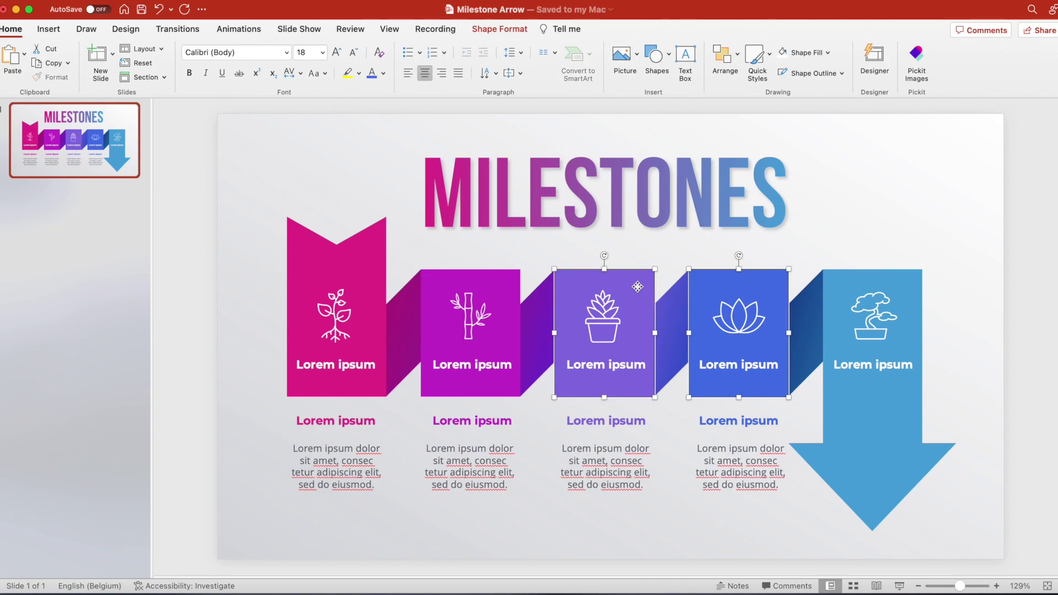
shift+click(498, 275)
shift+click(369, 262)
right_click(369, 261)
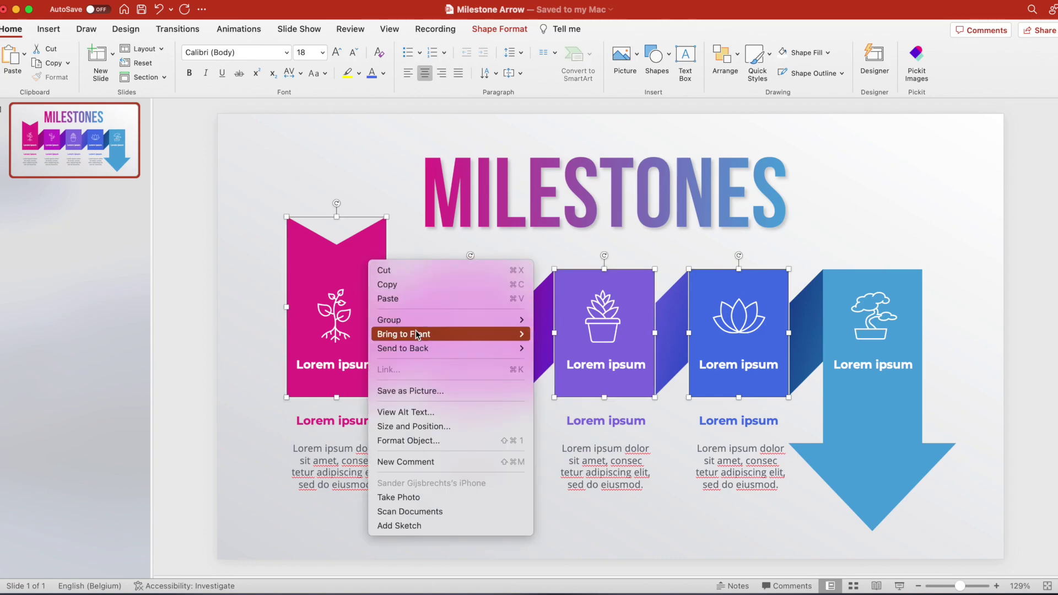
click(426, 441)
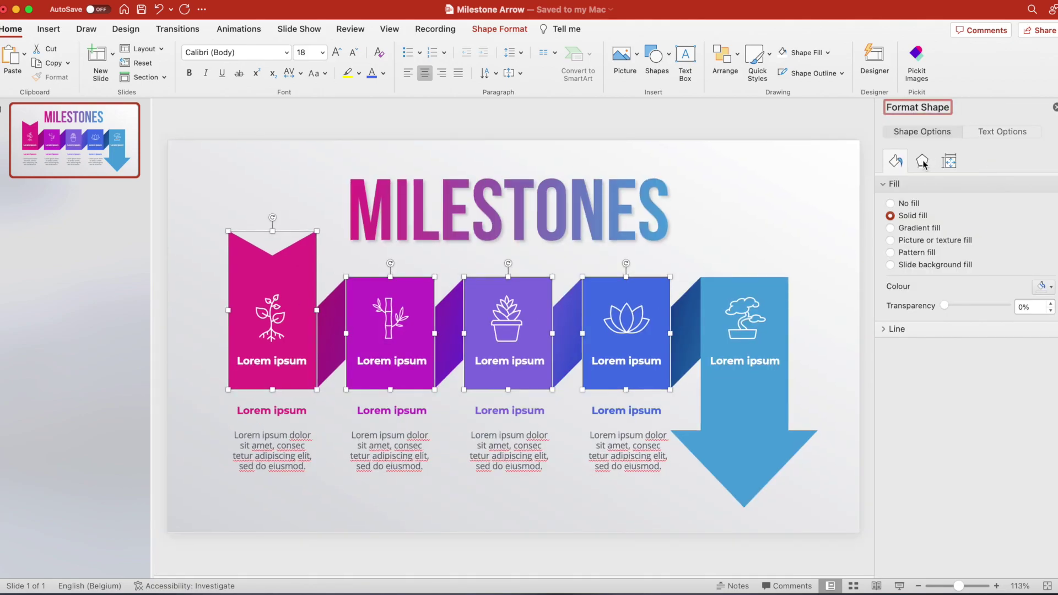
click(923, 161)
click(1044, 207)
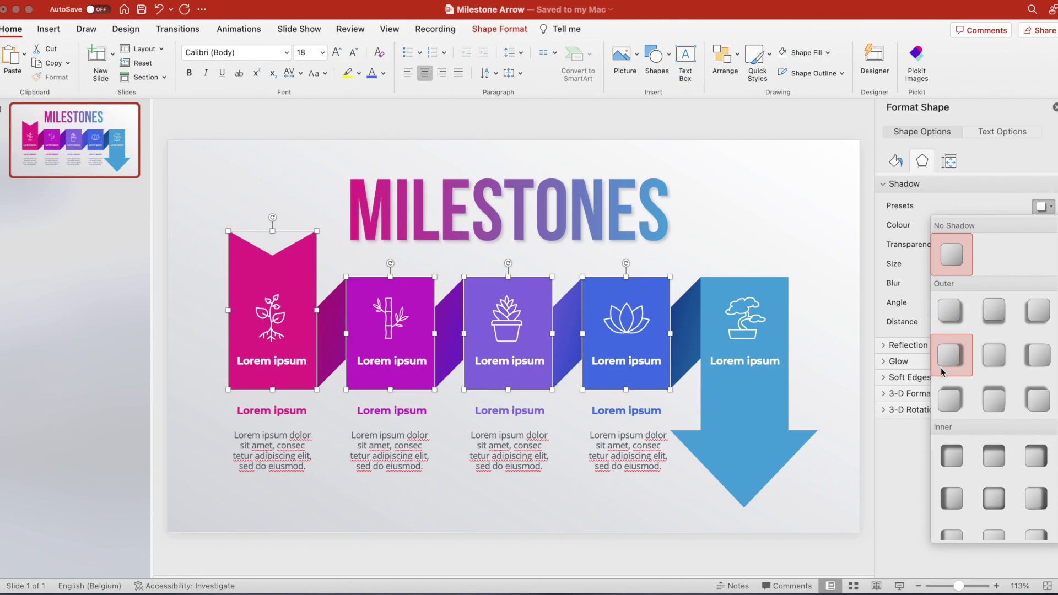
click(952, 355)
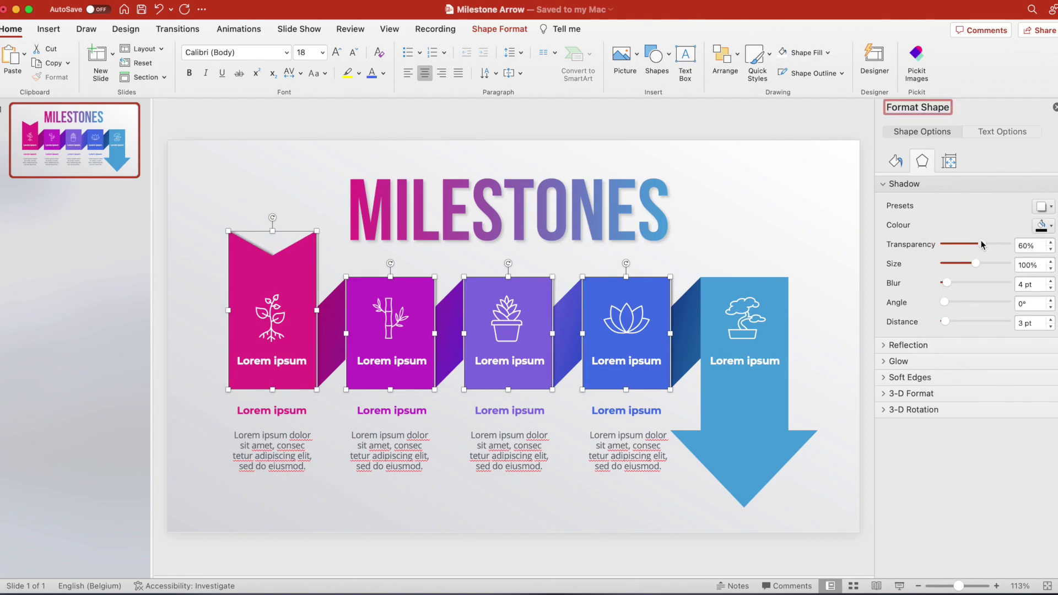
drag(982, 244, 988, 246)
drag(952, 284, 957, 285)
- Deselect the blocks and close the Format Background pane to show the finished slide
click(809, 293)
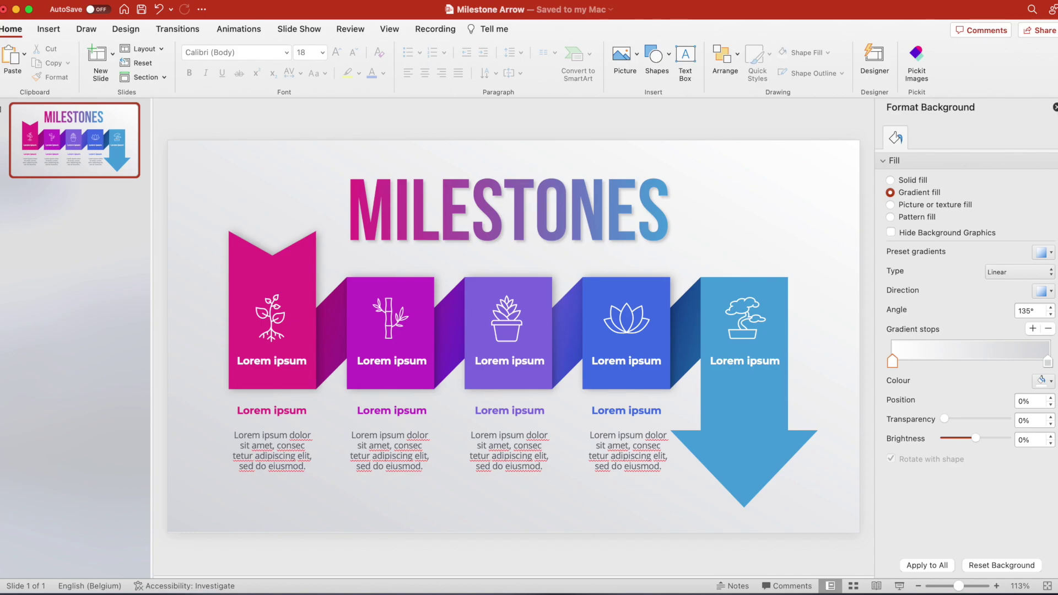
click(1054, 107)
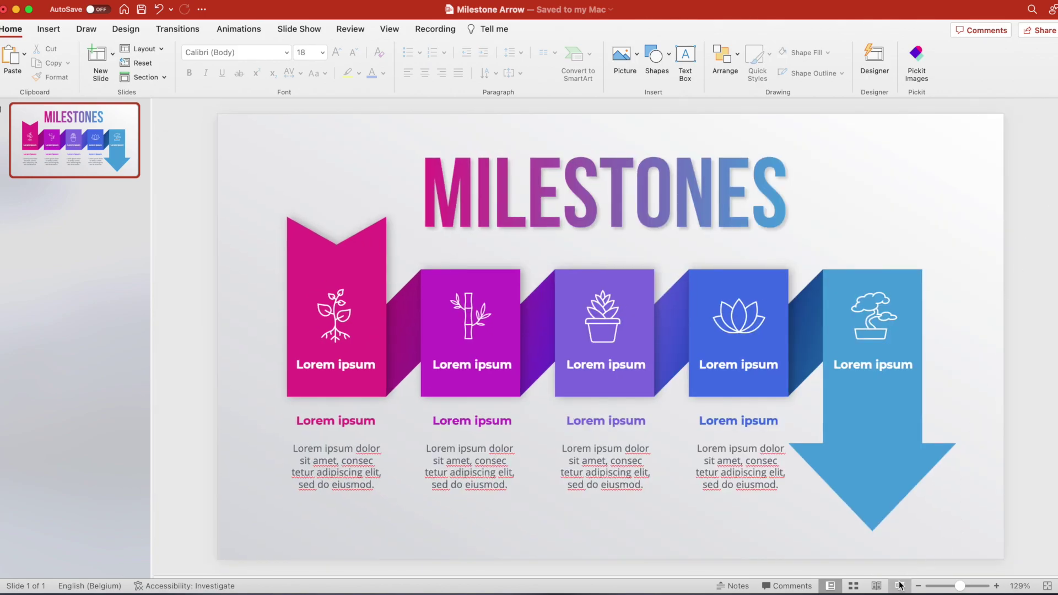